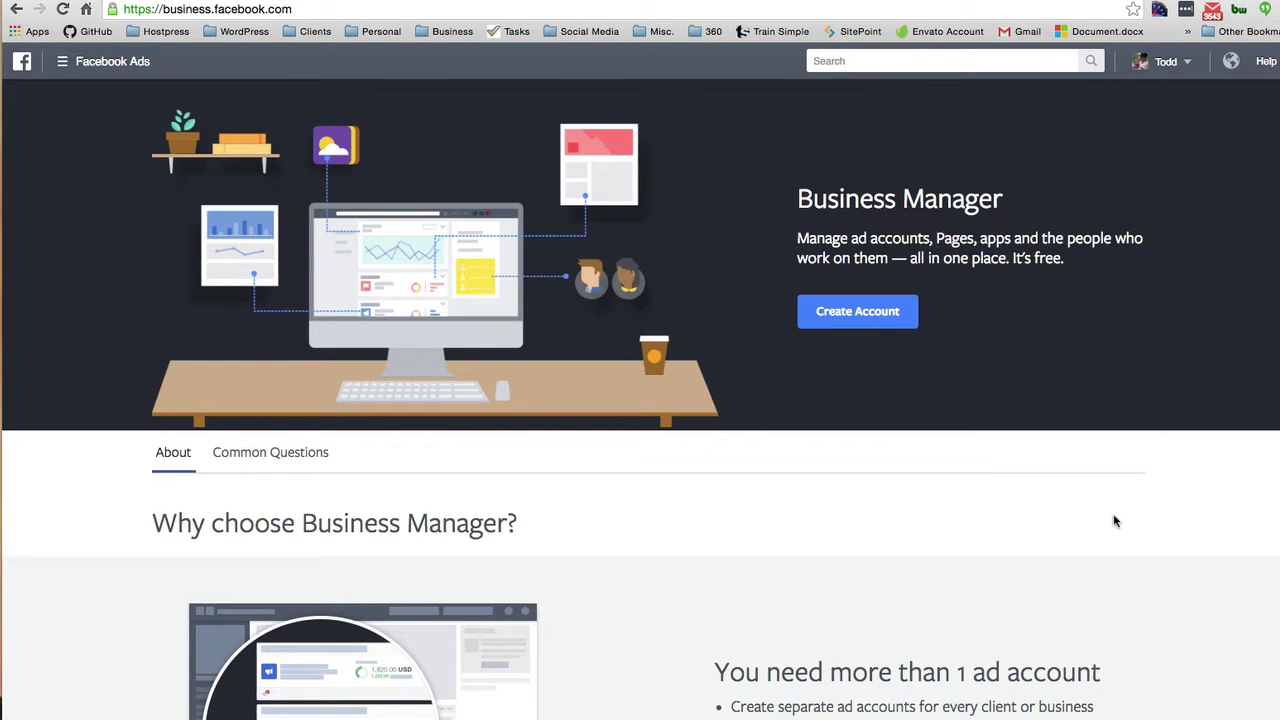
Look through the Business Manager landing page, including the section on why to choose it
{"action": "scroll", "coordinate": [1122, 520], "scroll_direction": "down", "scroll_amount": 5}
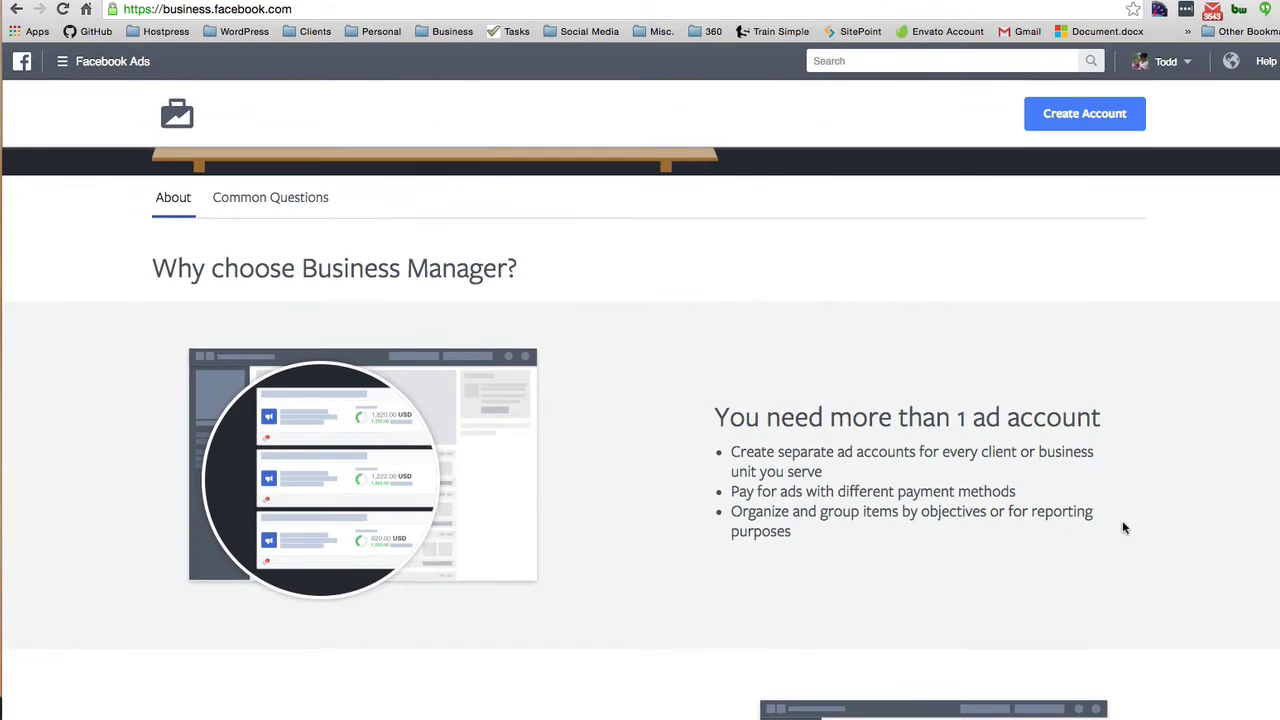
{"action": "scroll", "coordinate": [1122, 520], "scroll_direction": "up", "scroll_amount": 2}
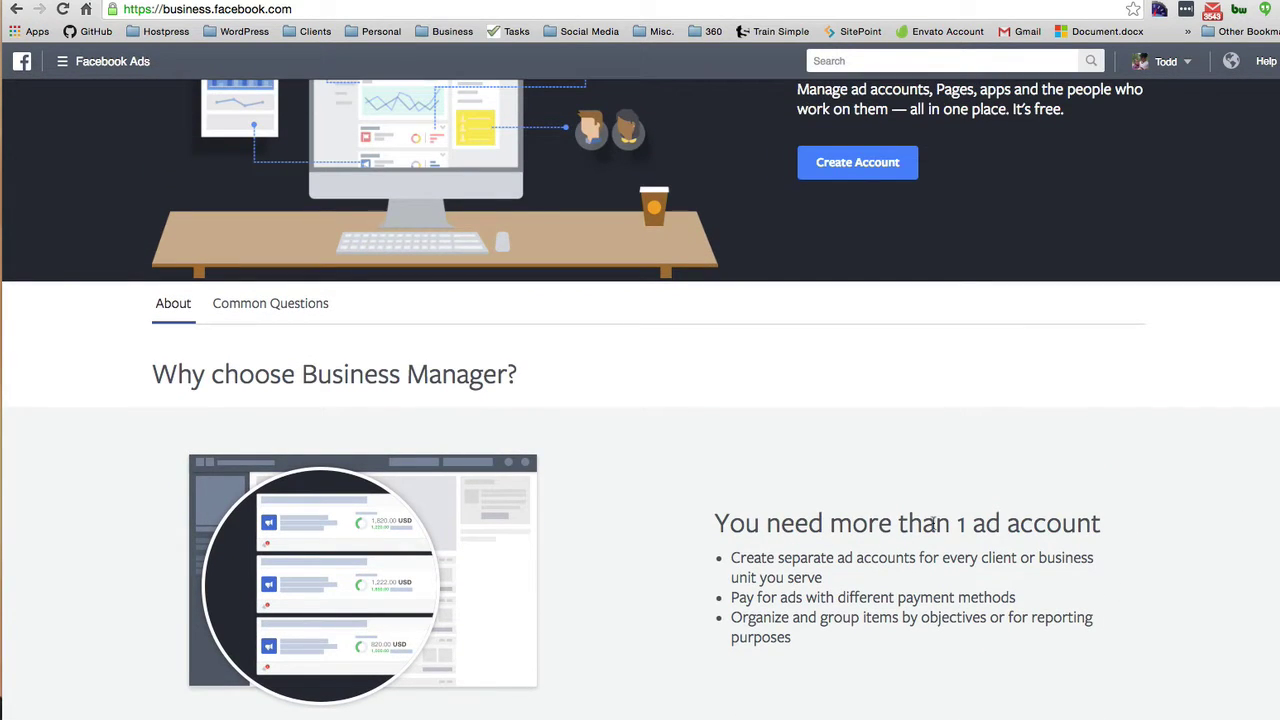
{"action": "scroll", "coordinate": [935, 525], "scroll_direction": "up", "scroll_amount": 3}
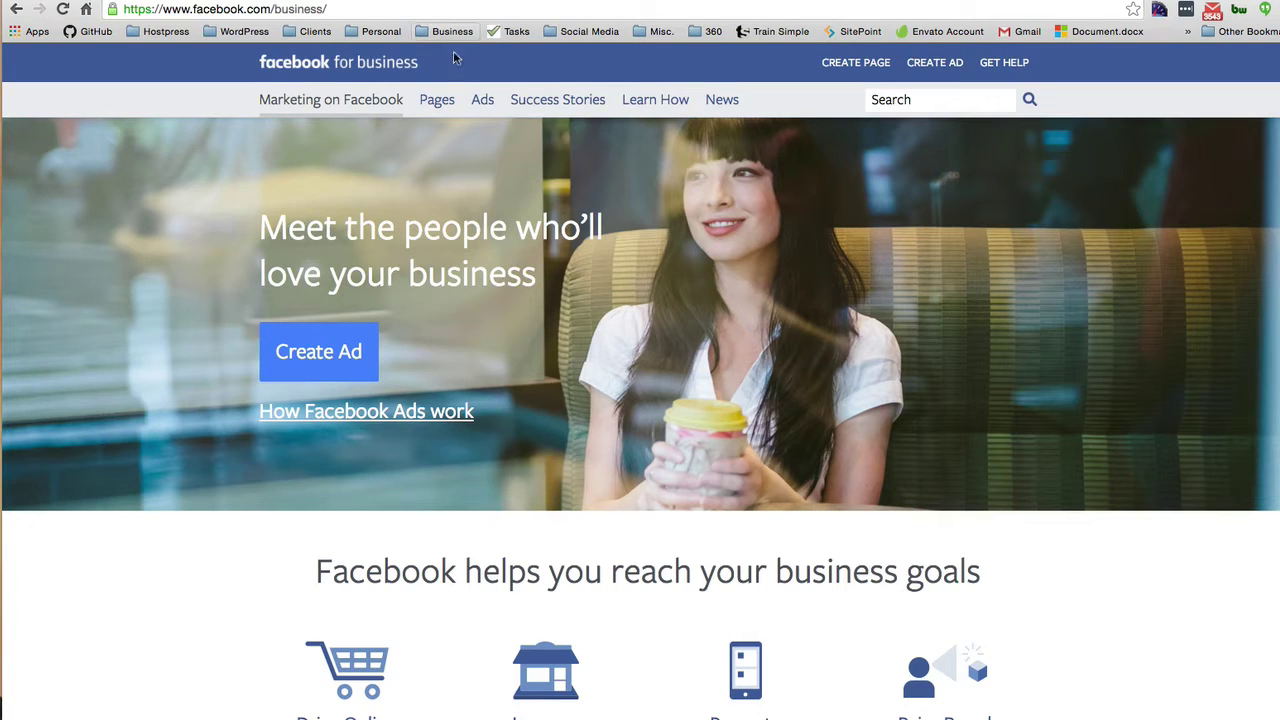
View the Page type options for creating a Page, and open the full list of managed Pages
{"action": "left_click", "coordinate": [855, 65]}
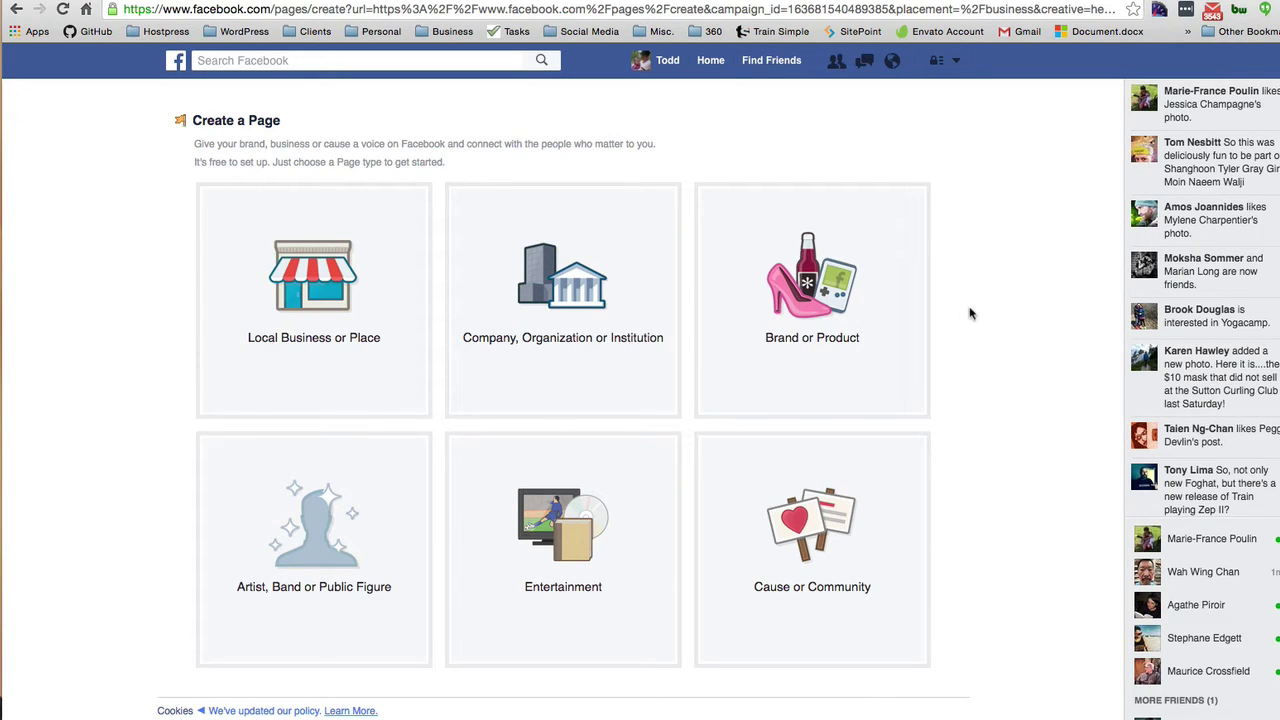
{"action": "left_click", "coordinate": [953, 64]}
{"action": "left_click", "coordinate": [852, 178]}
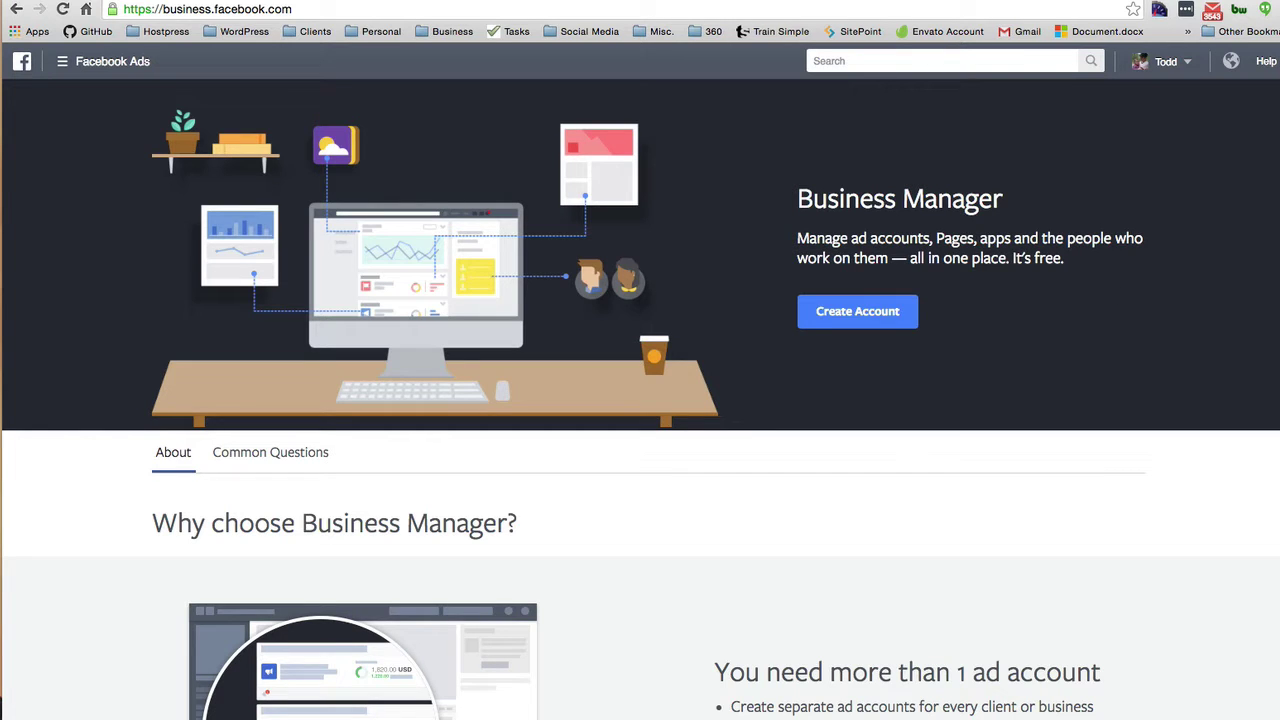
Create a Business Manager account named Business Tour 360, completing the profile with the owner's name and business email
{"action": "left_click", "coordinate": [843, 315]}
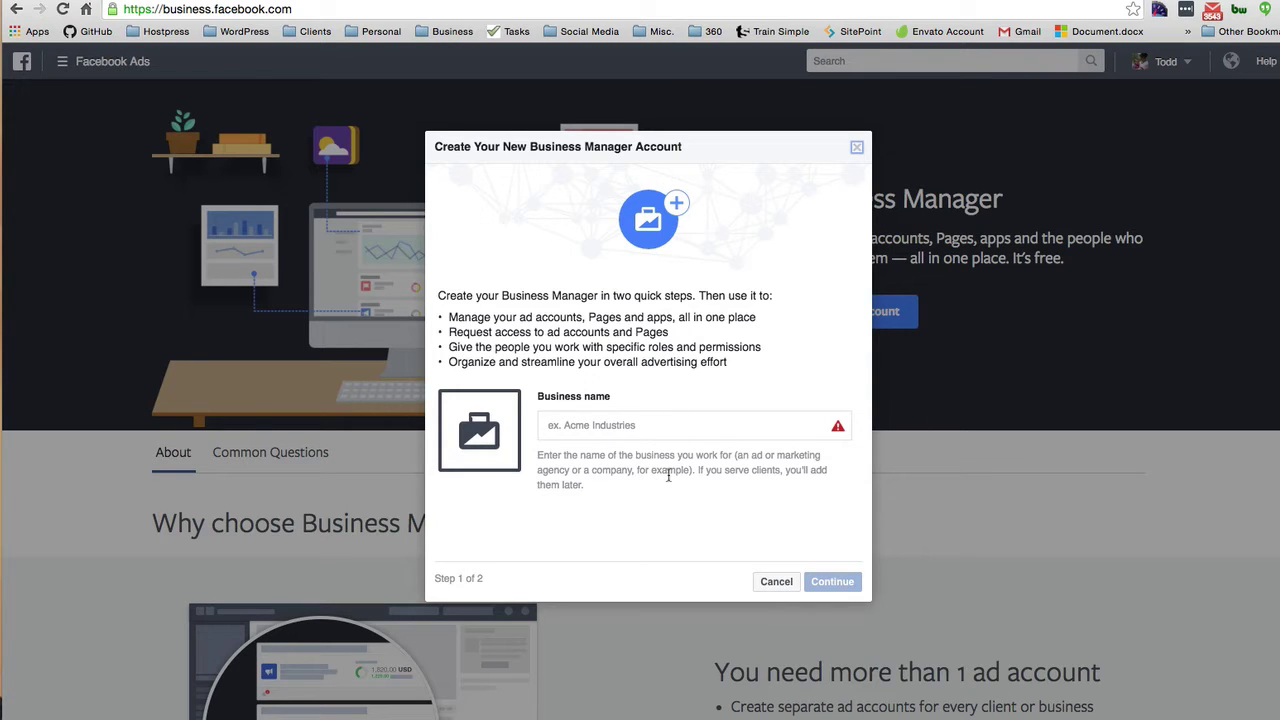
{"action": "left_click", "coordinate": [653, 425]}
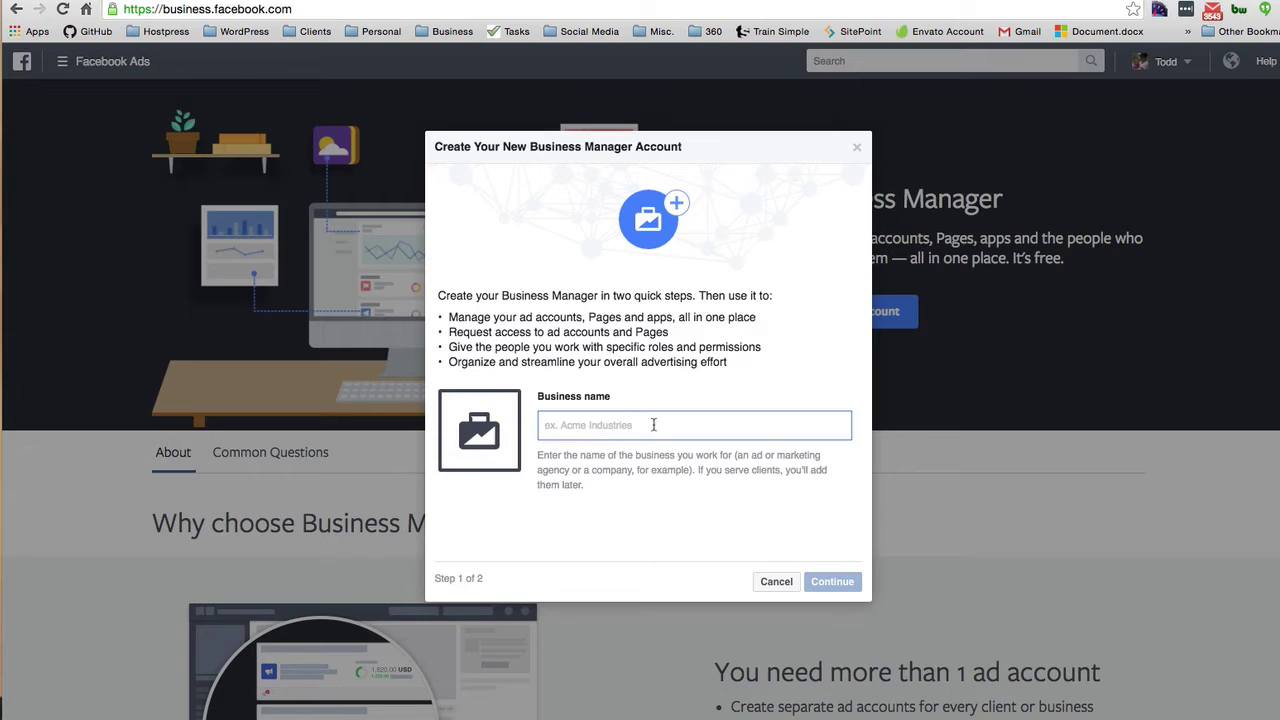
{"action": "type", "text": "Bus"}
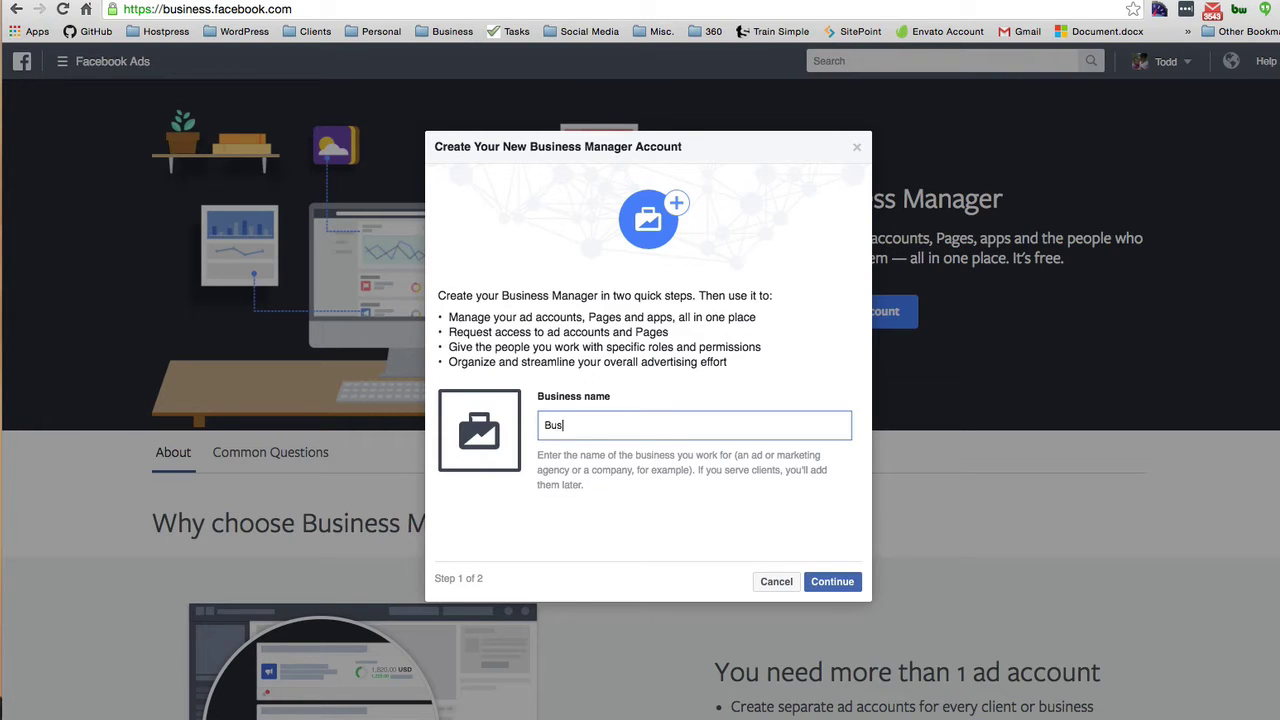
{"action": "type", "text": "iness Tour 360"}
{"action": "left_click", "coordinate": [831, 581]}
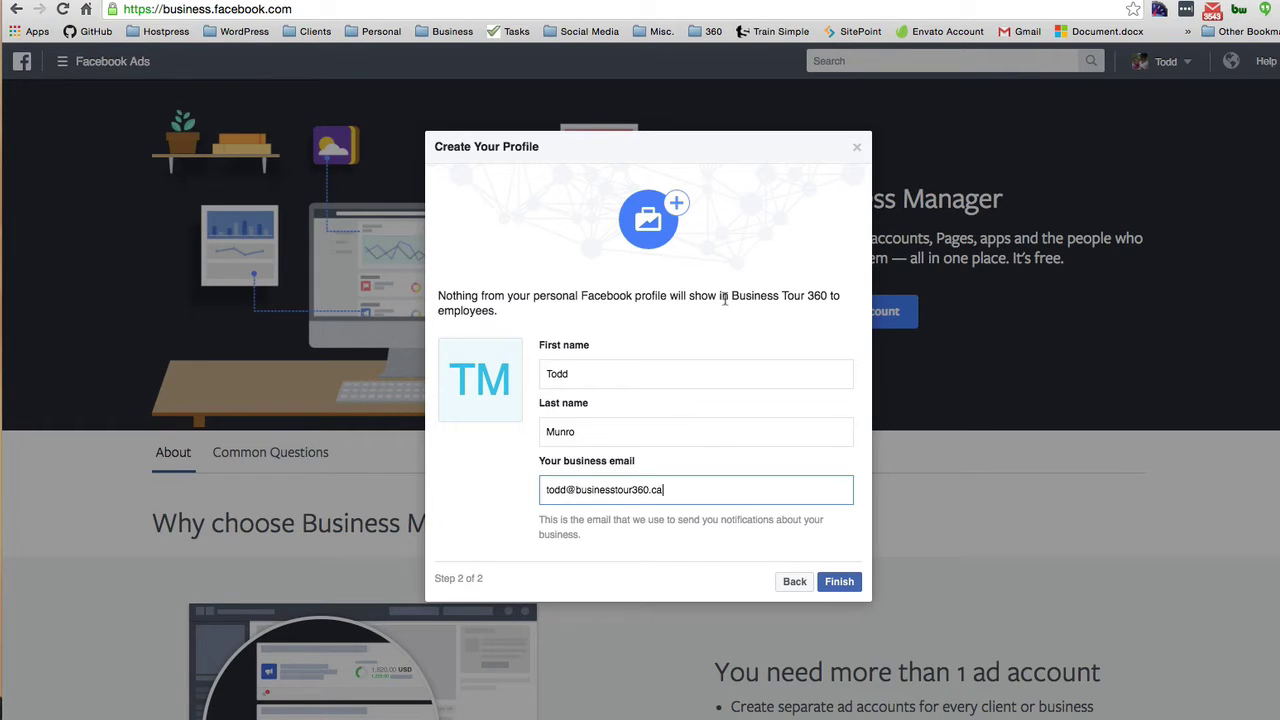
{"action": "left_click", "coordinate": [840, 581]}
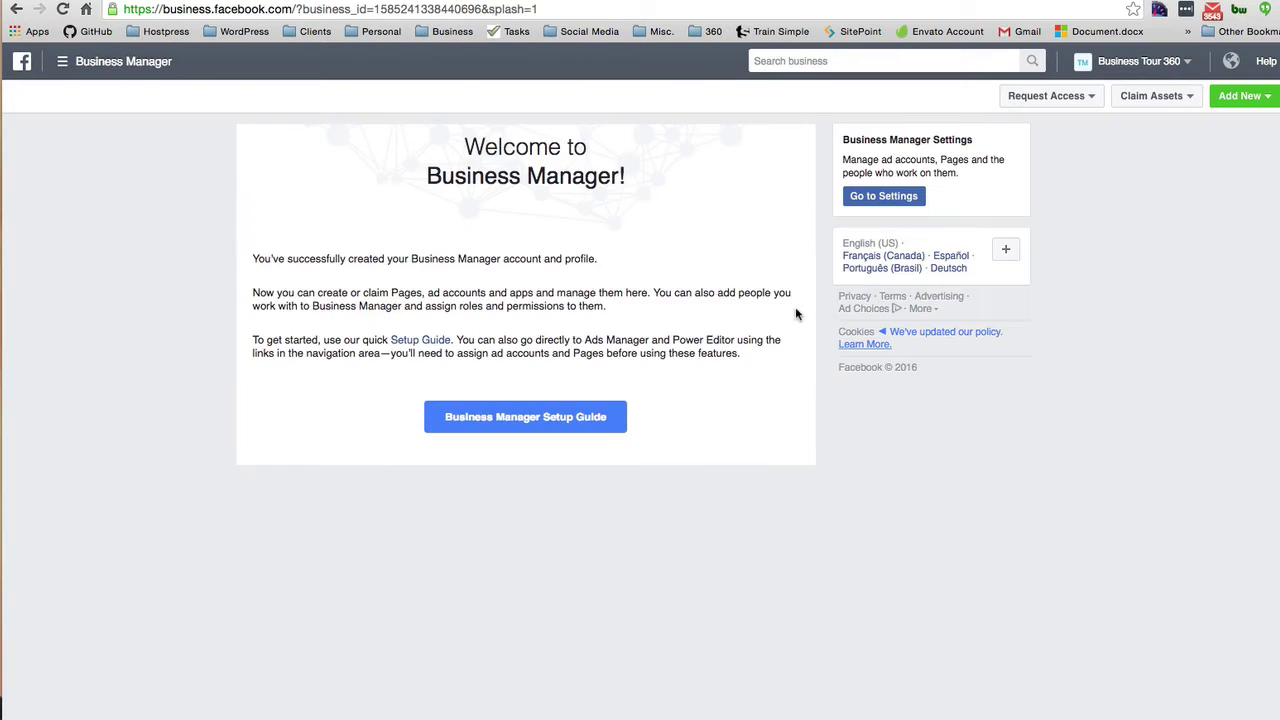
Open the Business Manager Setup Guide and read the instructions for requesting access to Pages or ad accounts
{"action": "left_click", "coordinate": [506, 420]}
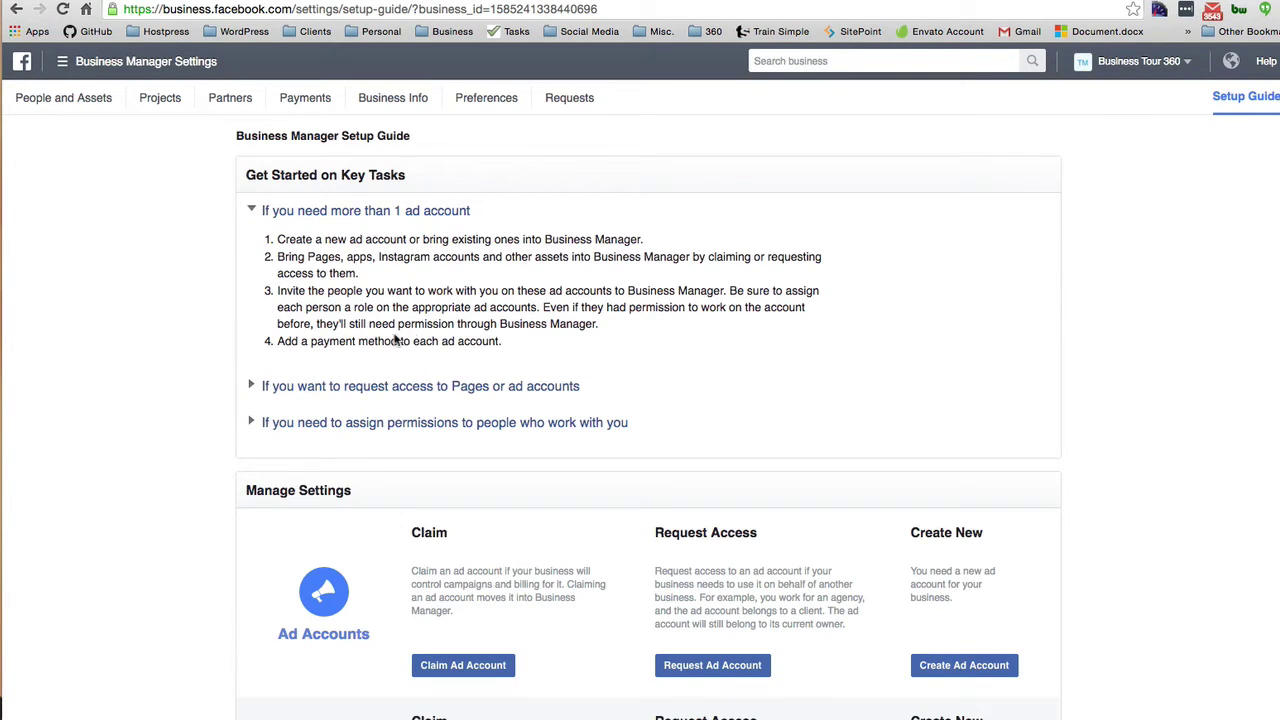
{"action": "left_click", "coordinate": [422, 391]}
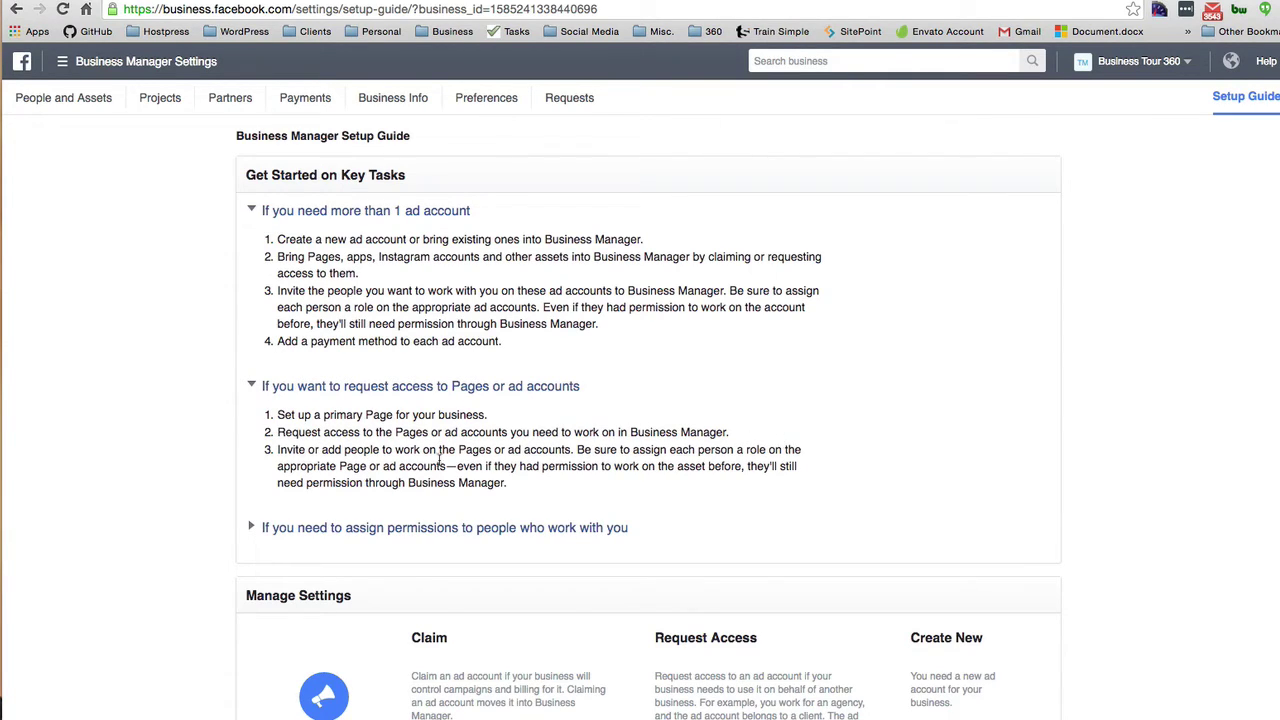
{"action": "scroll", "coordinate": [314, 464], "scroll_direction": "down", "scroll_amount": 5}
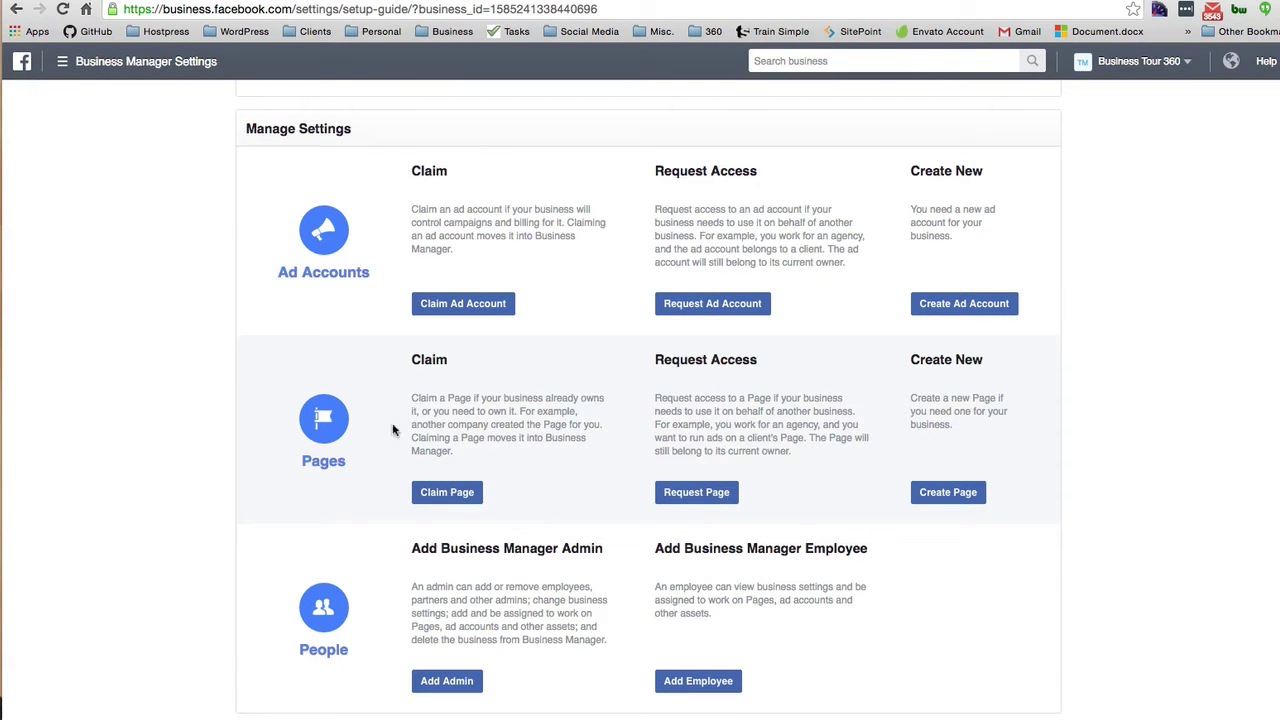
{"action": "left_click", "coordinate": [449, 494]}
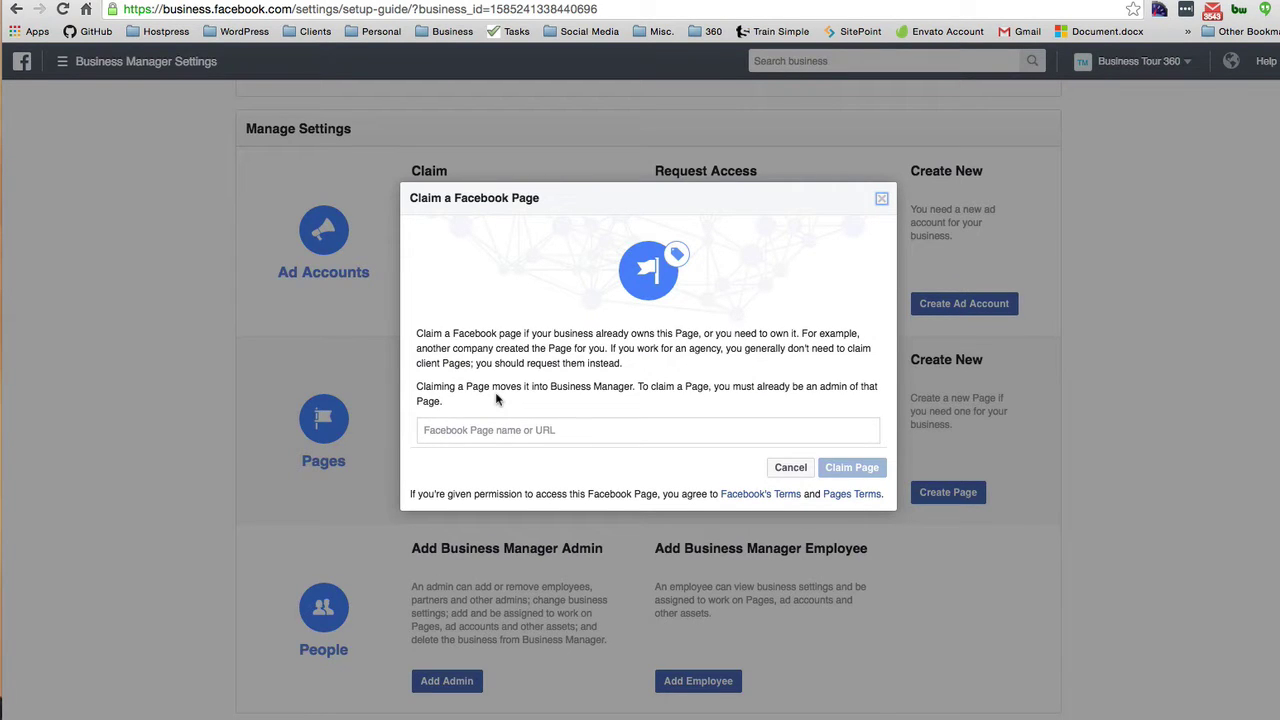
{"action": "left_click", "coordinate": [460, 432]}
{"action": "type", "text": "https://www.facebook.com/lunabeamfilms/"}
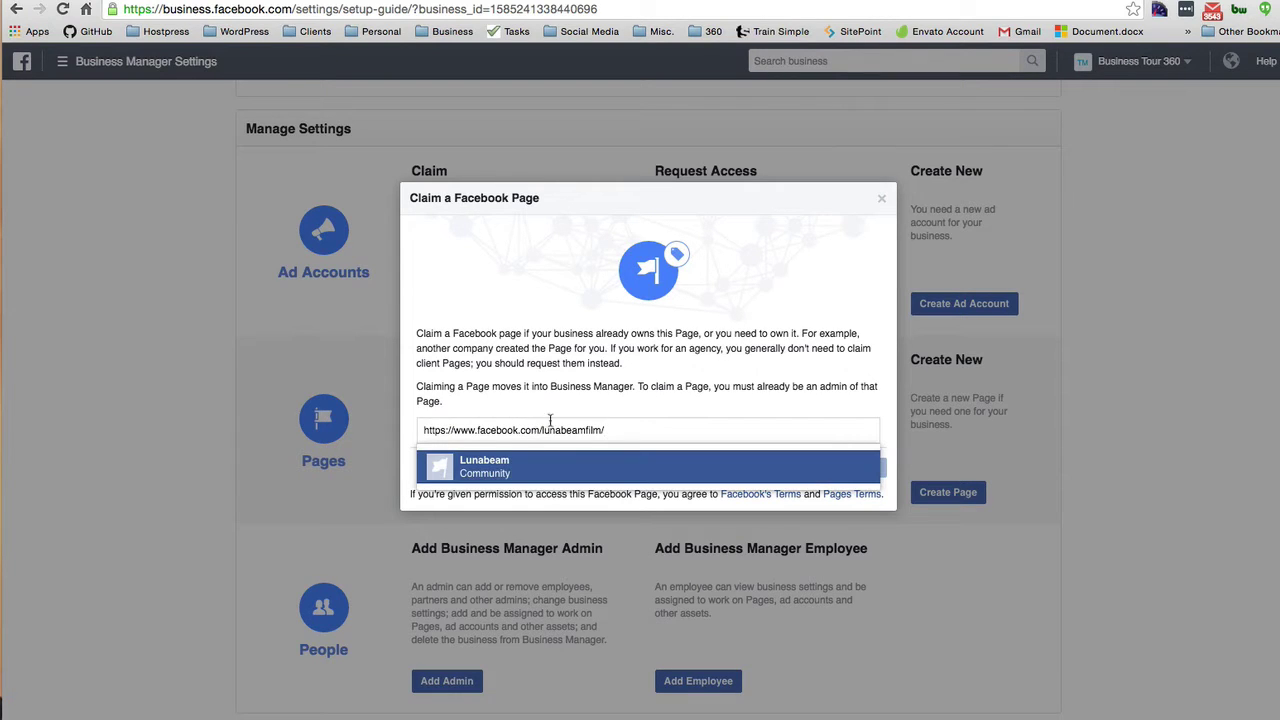
{"action": "left_click", "coordinate": [579, 460]}
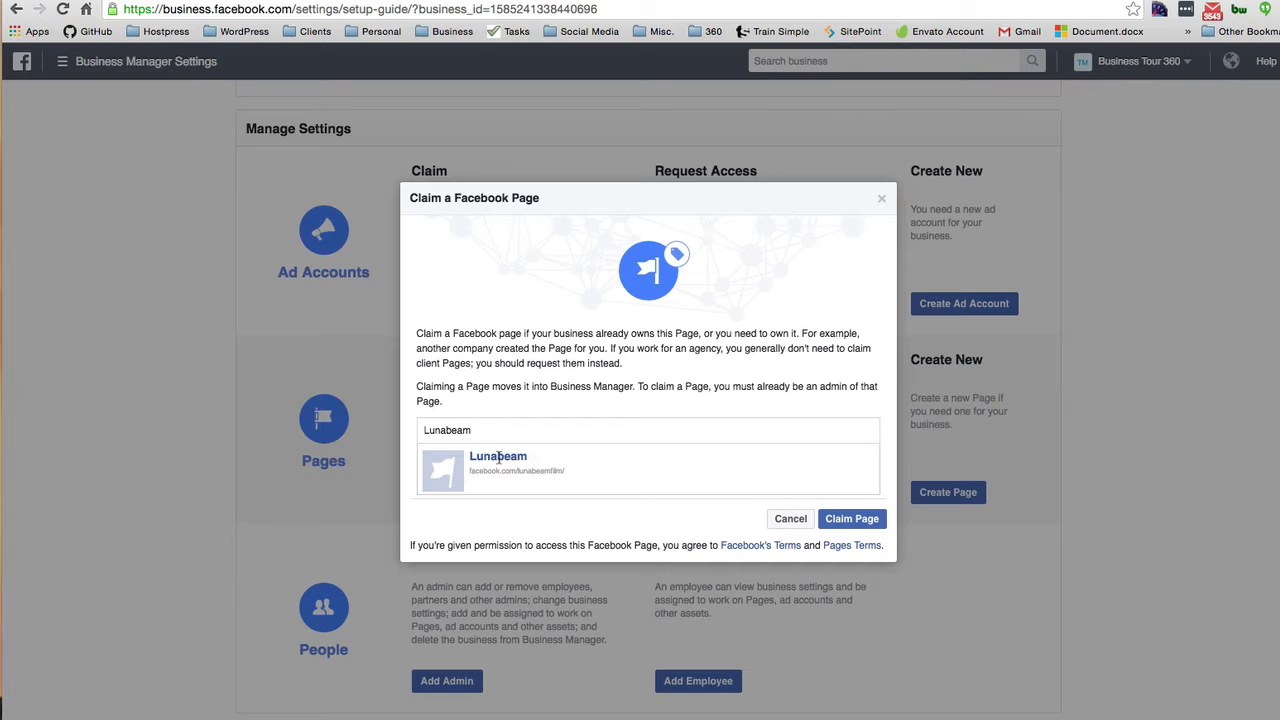
{"action": "left_click", "coordinate": [852, 522]}
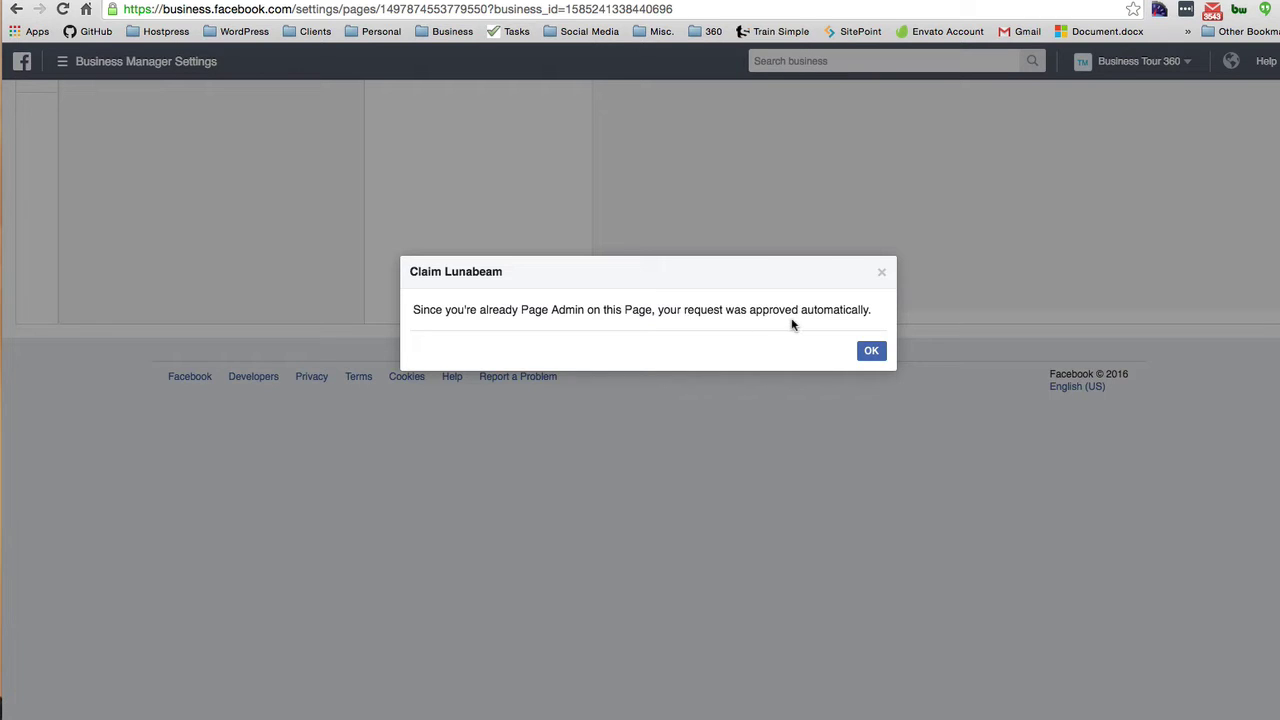
{"action": "left_click", "coordinate": [871, 350]}
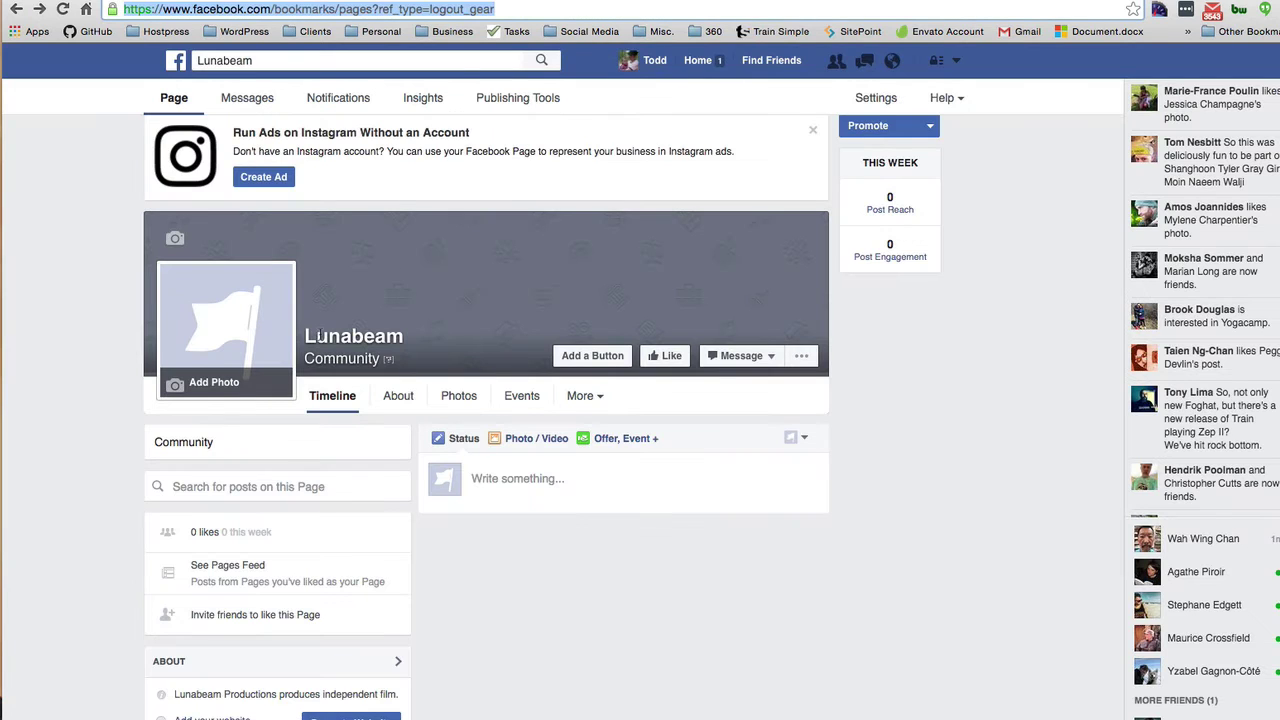
Open the Lunabeam Page from the personal account's full list of Pages
{"action": "left_click", "coordinate": [958, 62]}
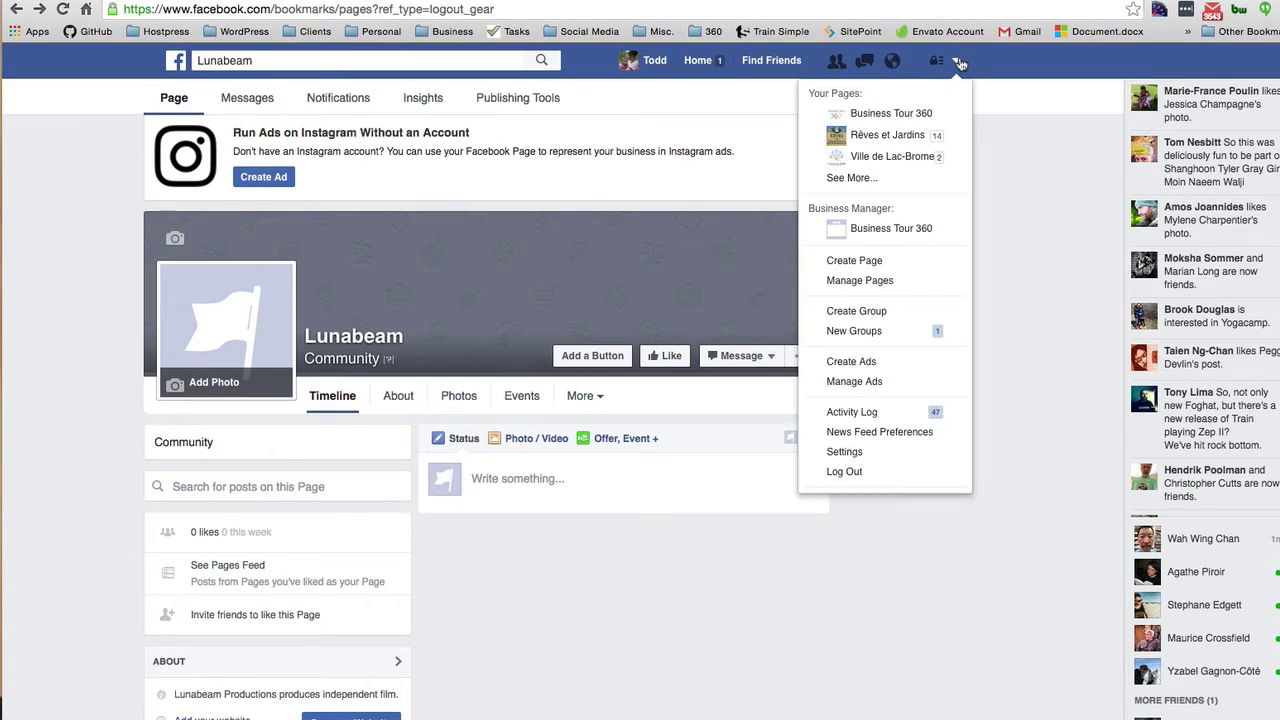
{"action": "left_click", "coordinate": [851, 178]}
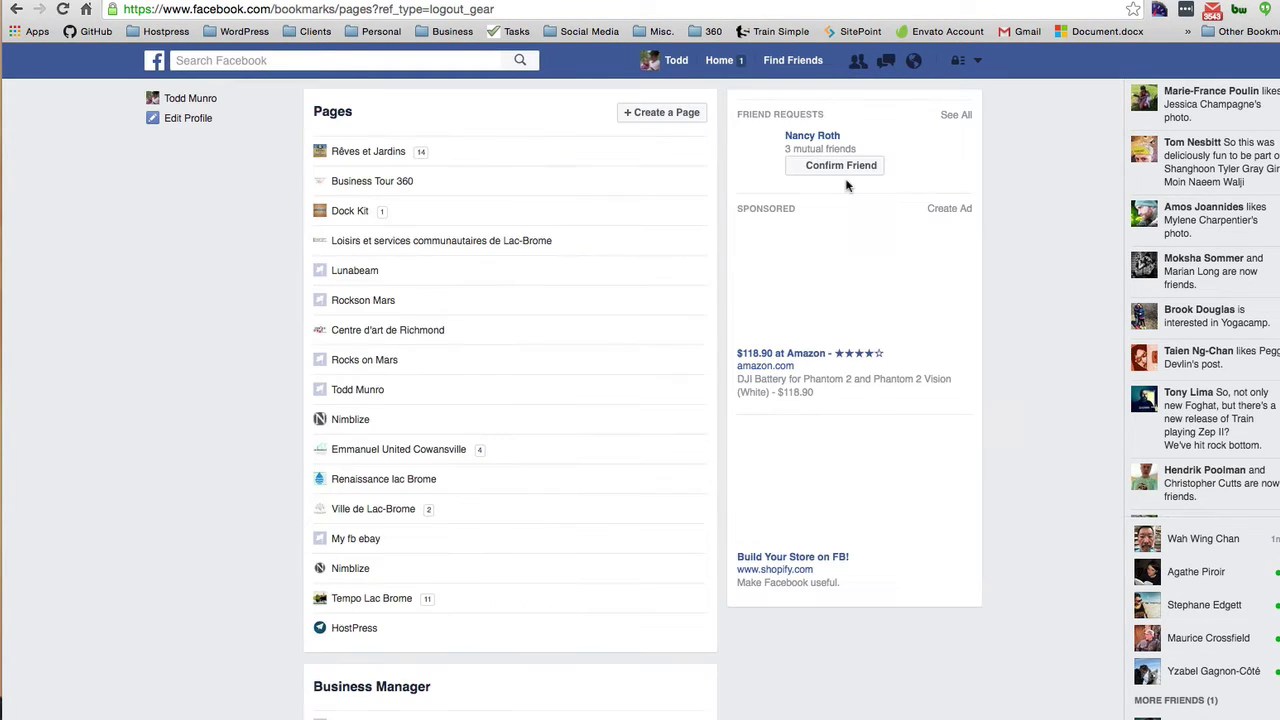
{"action": "left_click", "coordinate": [352, 272]}
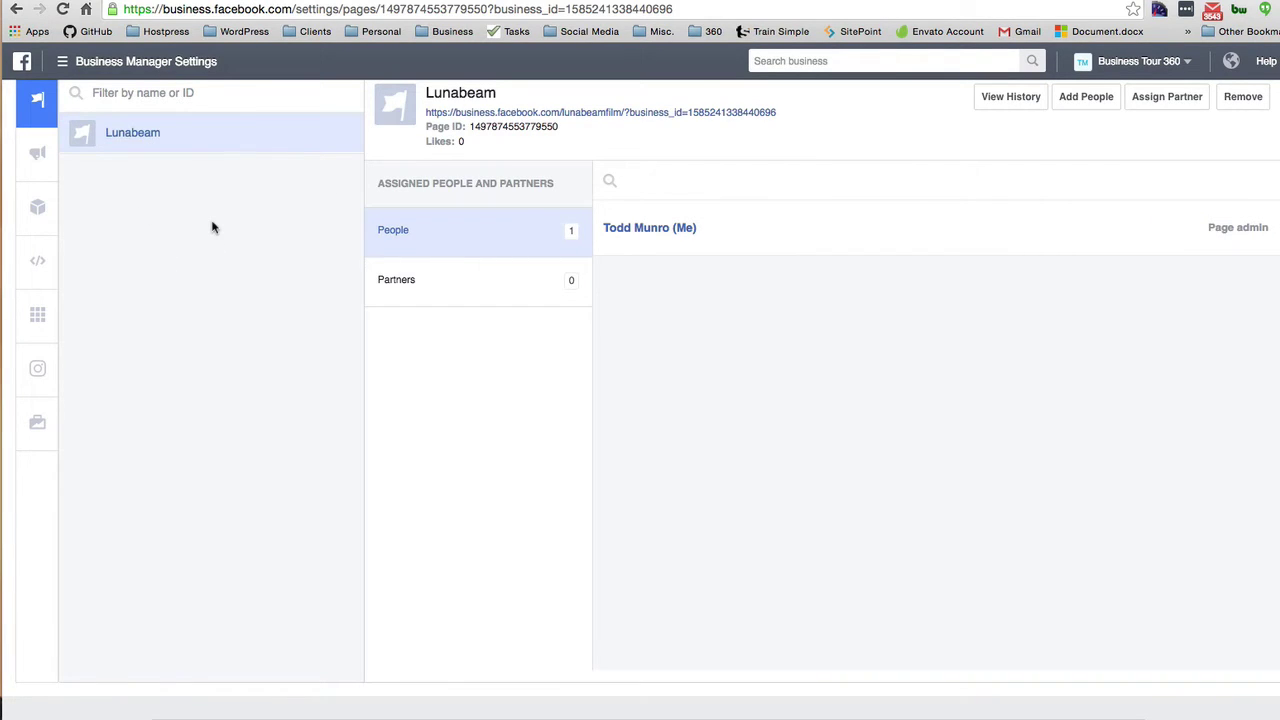
Open the Lunabeam Page from its link in Business Manager Settings and examine the Business Manager navigation options there
{"action": "left_click", "coordinate": [540, 116]}
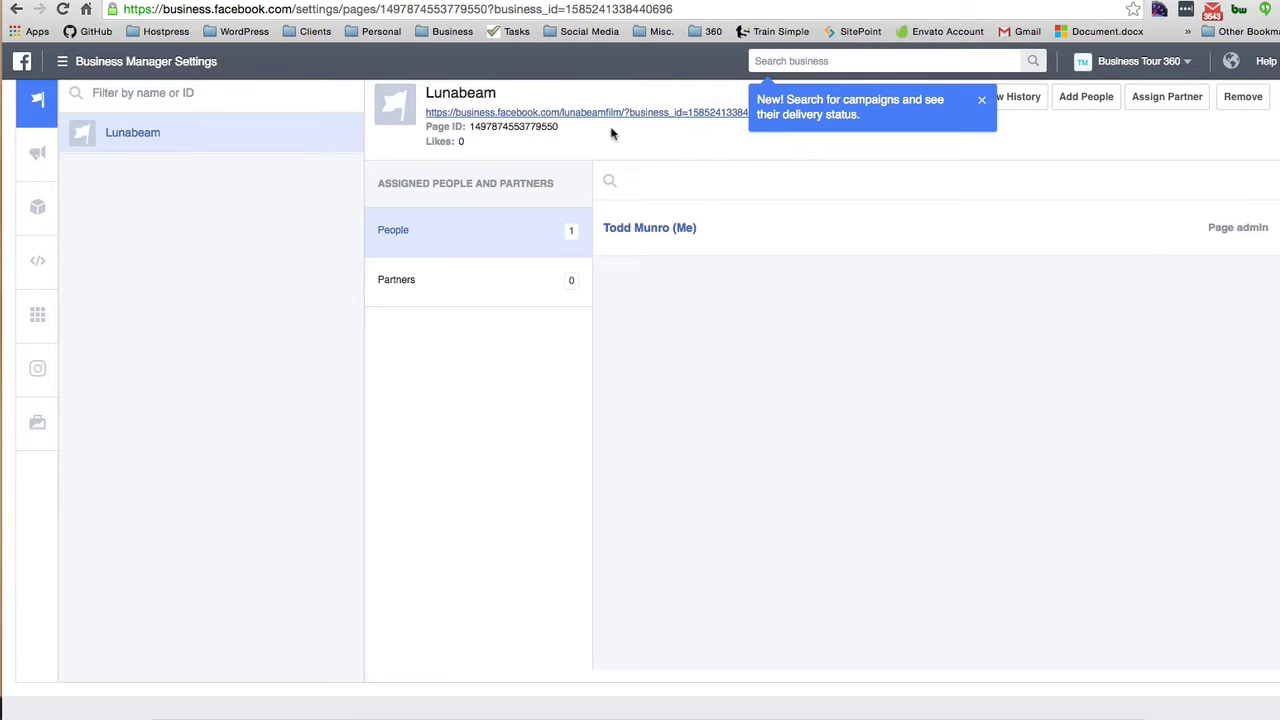
{"action": "mouse_move", "coordinate": [729, 234]}
{"action": "mouse_move", "coordinate": [37, 154]}
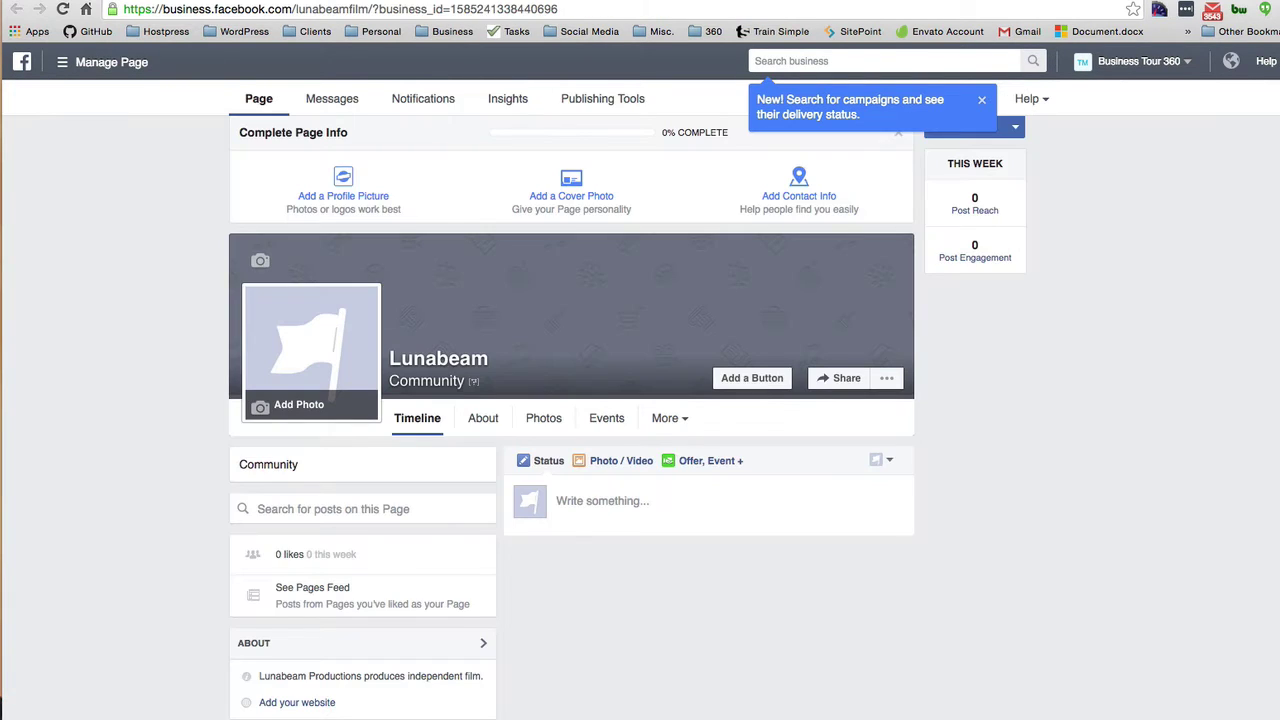
{"action": "left_click", "coordinate": [100, 63]}
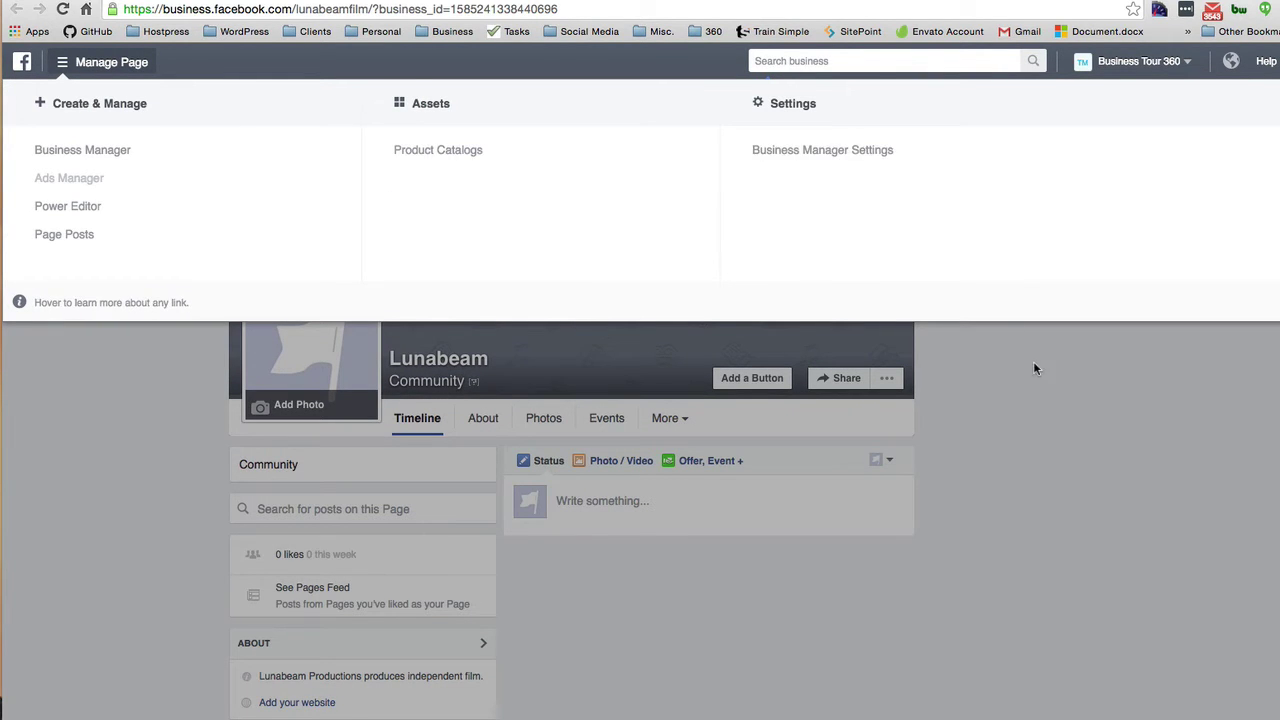
{"action": "left_click", "coordinate": [1107, 405]}
{"action": "left_click", "coordinate": [737, 491]}
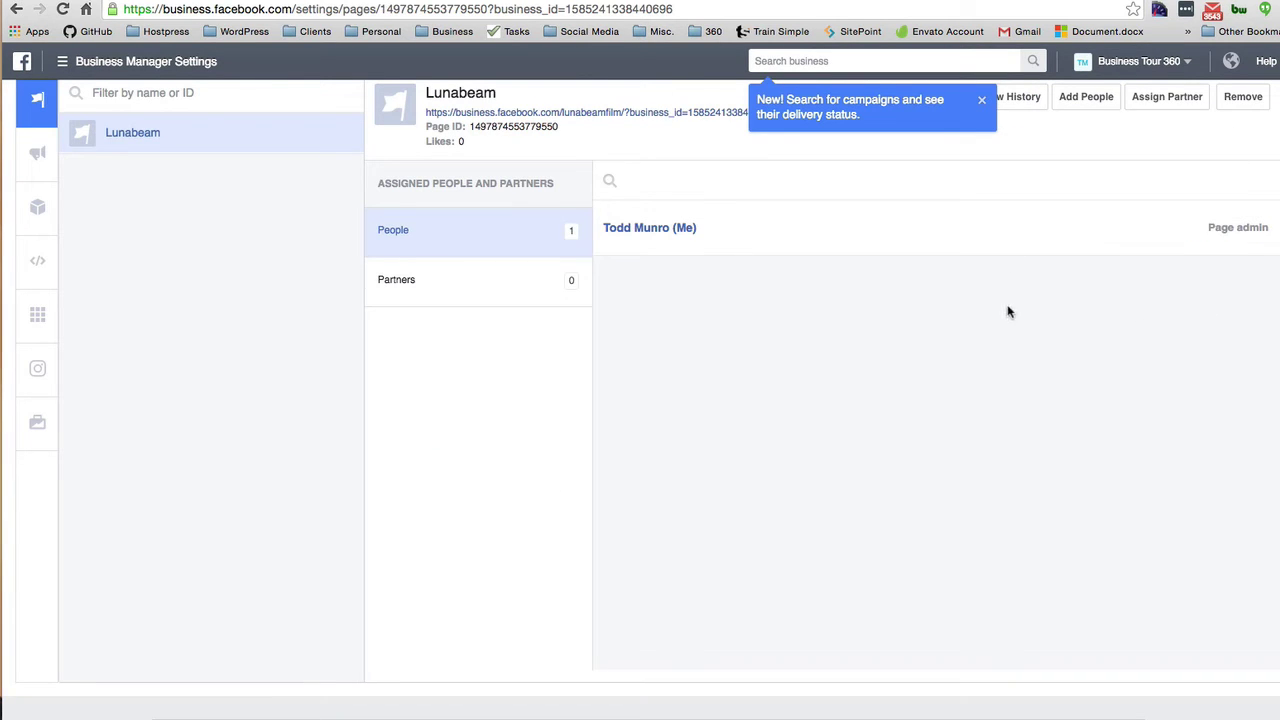
Remove the Lunabeam Page from the Business Tour 360 Business Manager
{"action": "mouse_move", "coordinate": [1222, 234]}
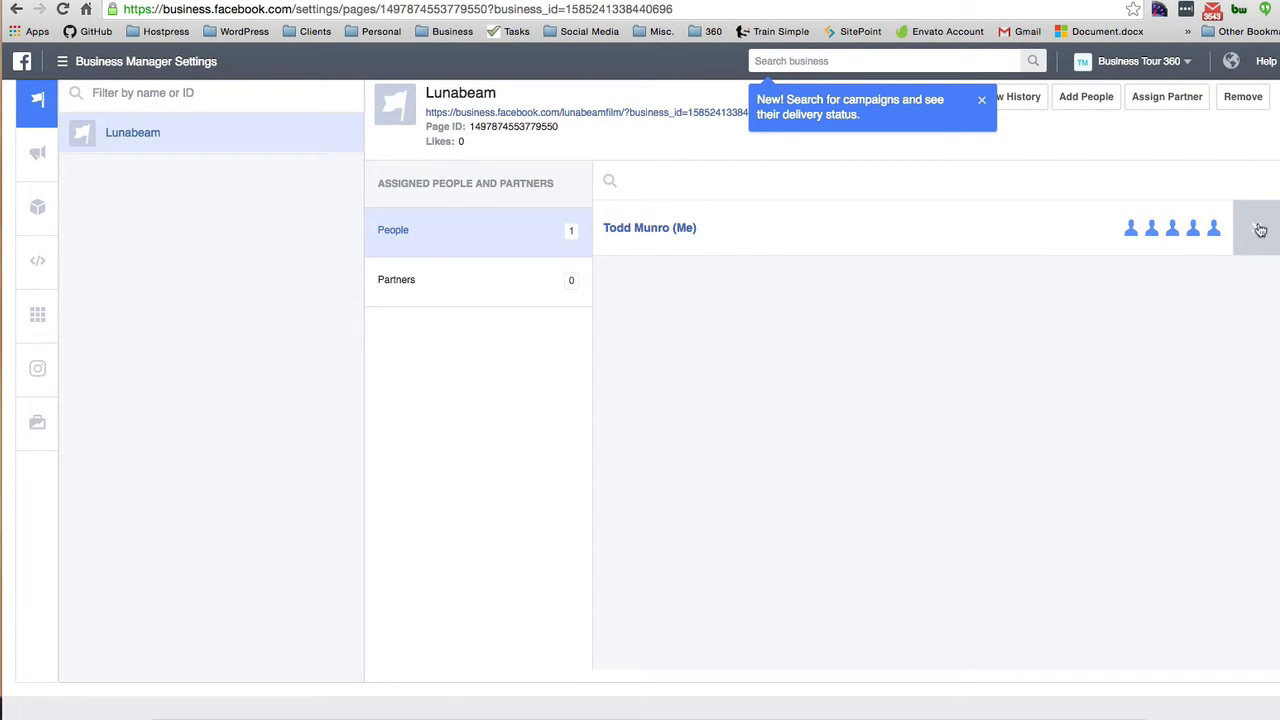
{"action": "left_click", "coordinate": [1243, 97]}
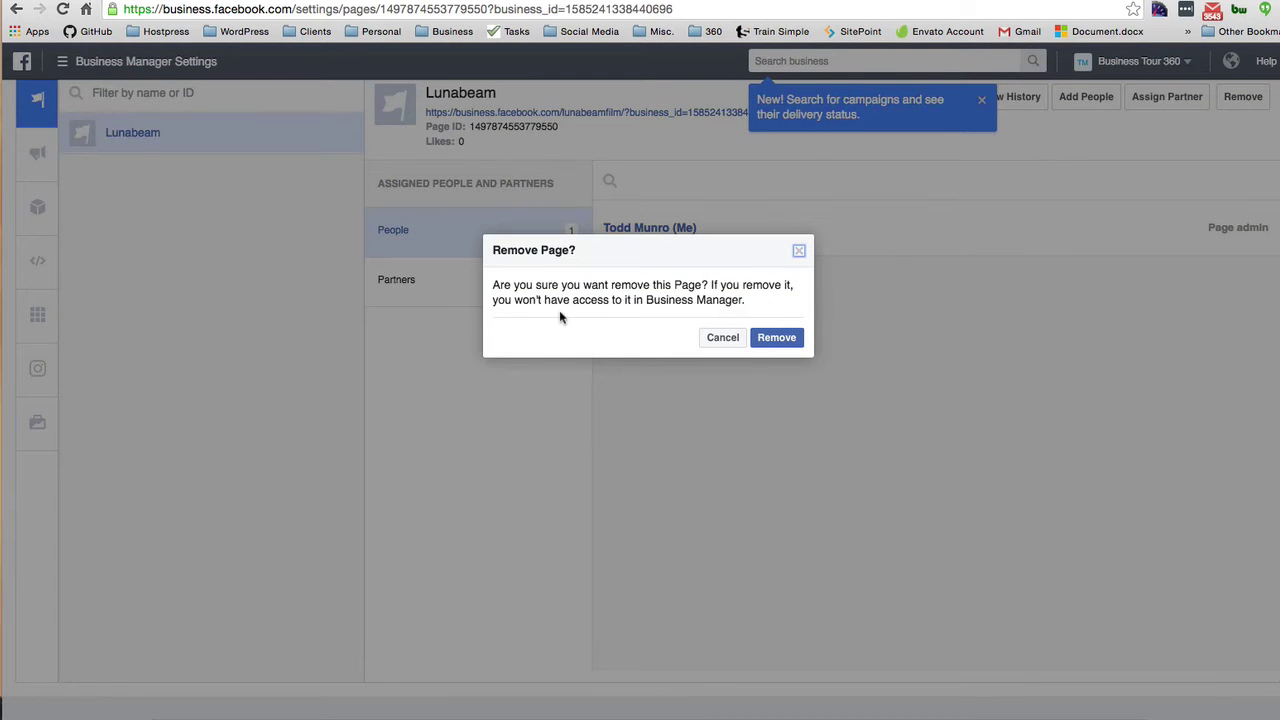
{"action": "left_click", "coordinate": [778, 339]}
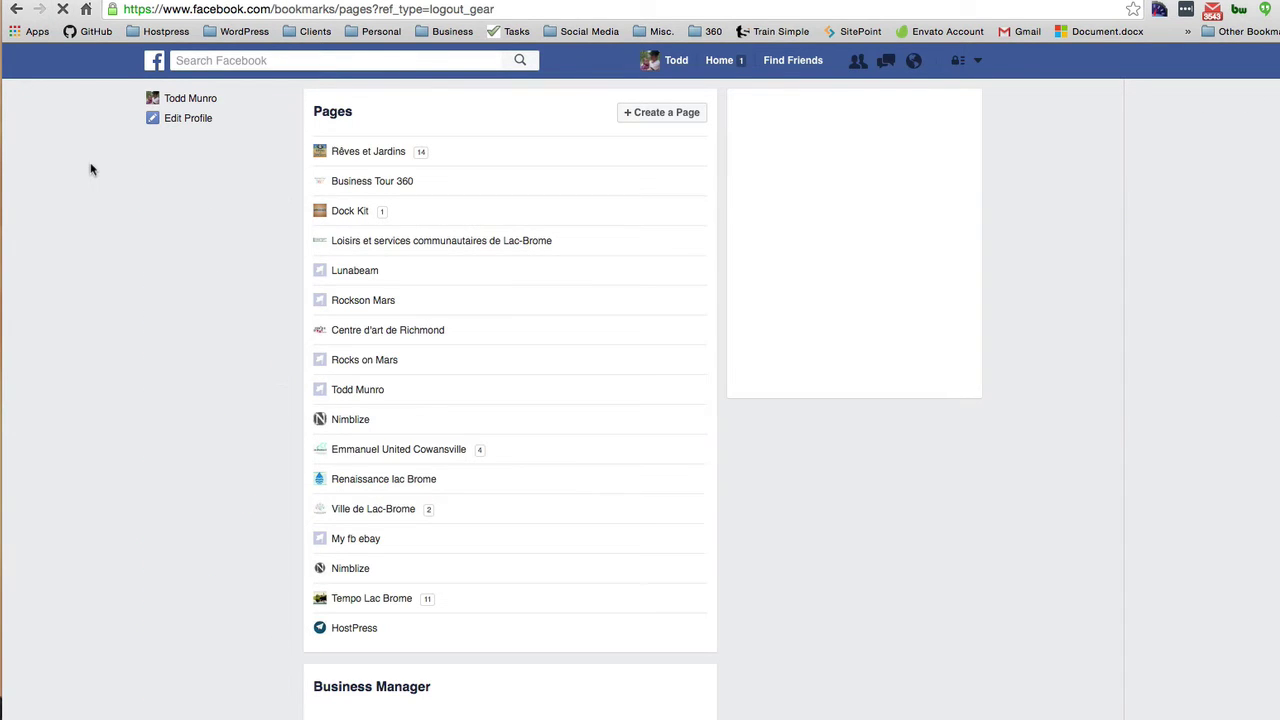
Reopen the Lunabeam Page from the personal Pages list and go to its status post field
{"action": "left_click", "coordinate": [366, 270]}
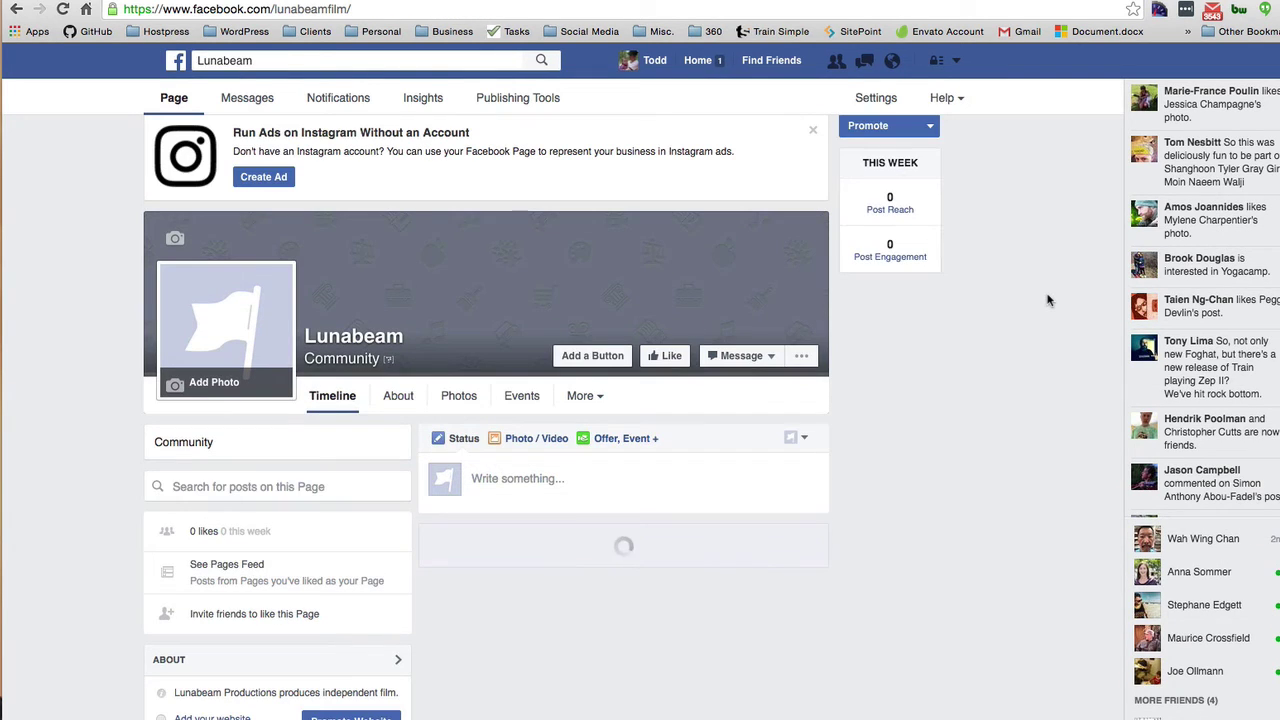
{"action": "left_click", "coordinate": [578, 473]}
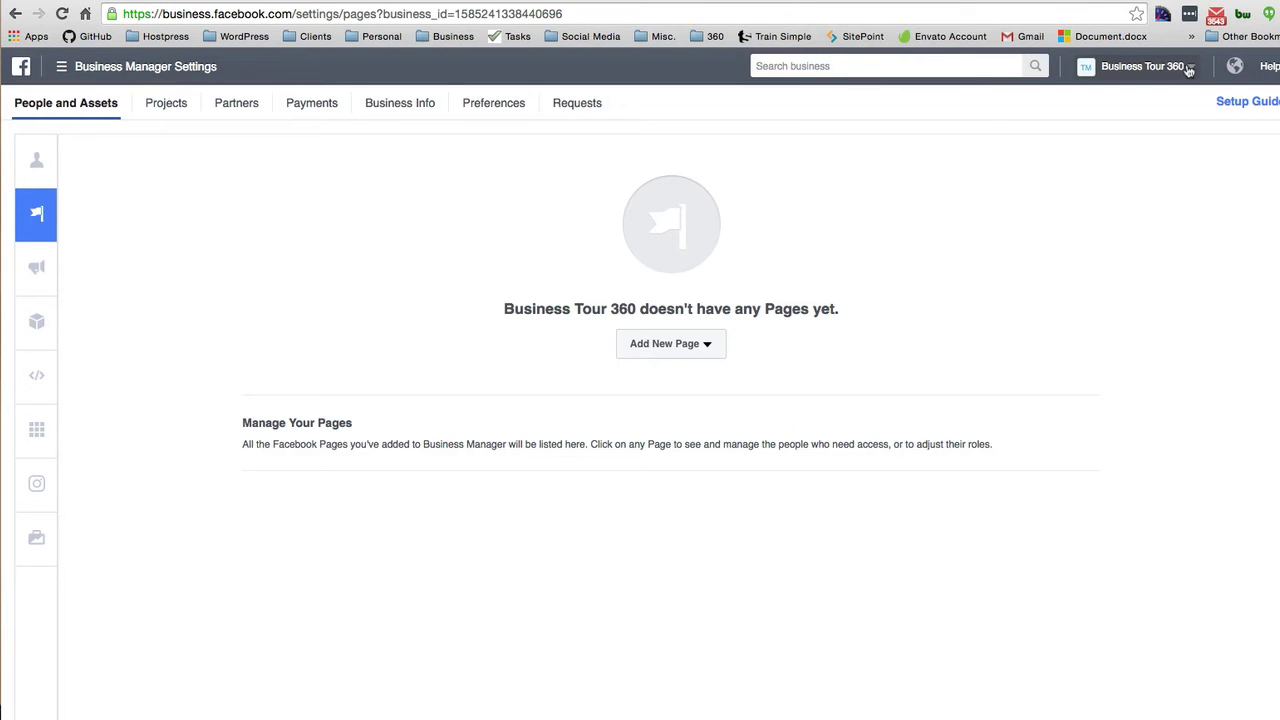
Go to the Business Tour 360 home page through the account switcher and open its Business Manager Setup Guide
{"action": "left_click", "coordinate": [1189, 68]}
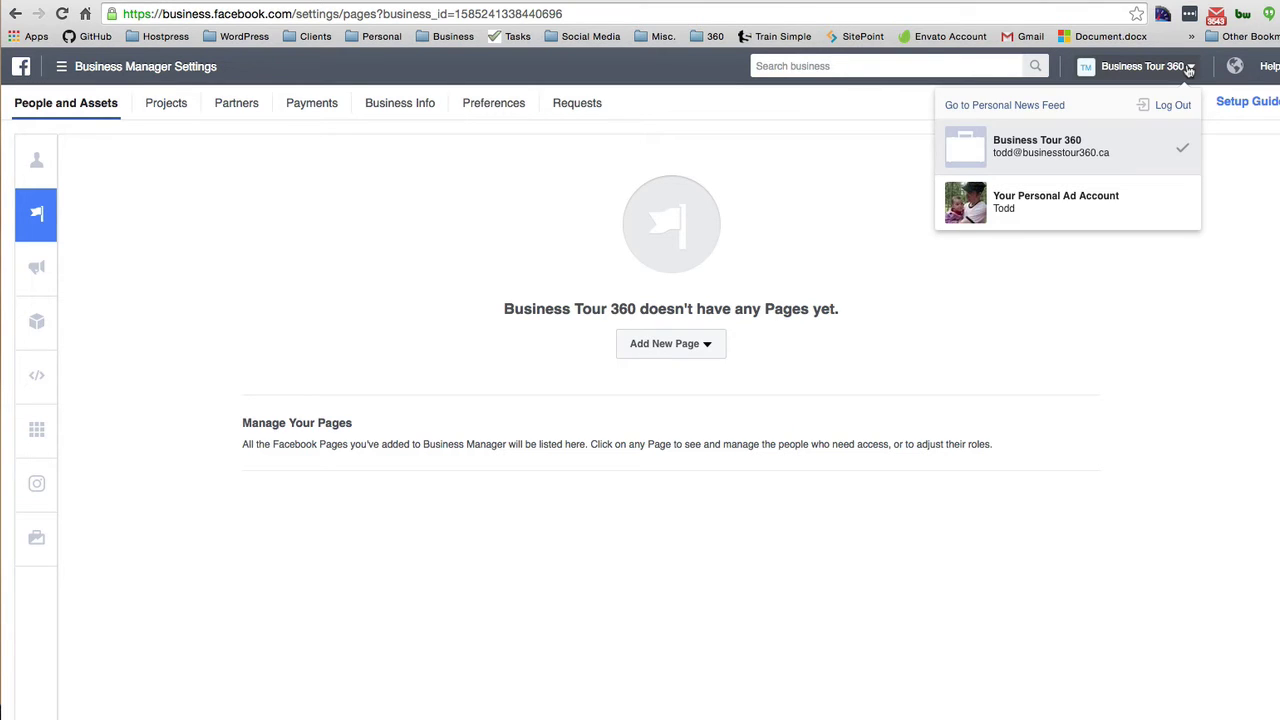
{"action": "left_click", "coordinate": [1050, 160]}
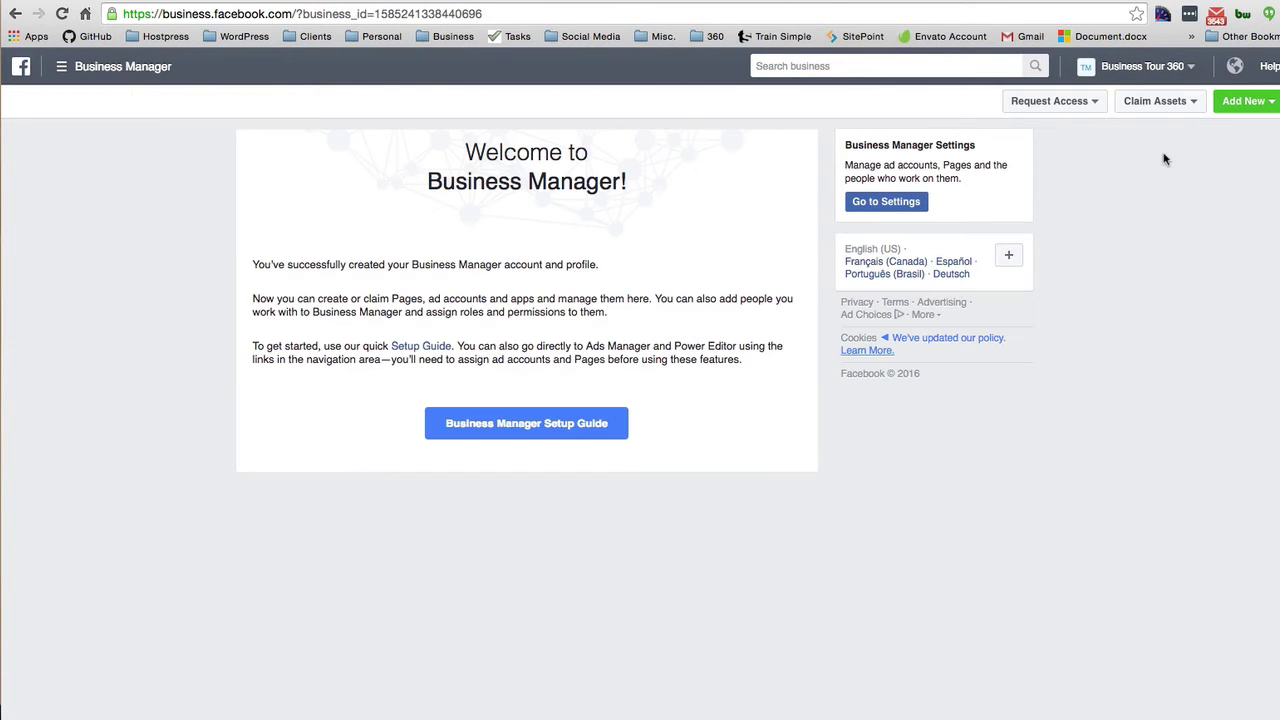
{"action": "left_click", "coordinate": [1191, 68]}
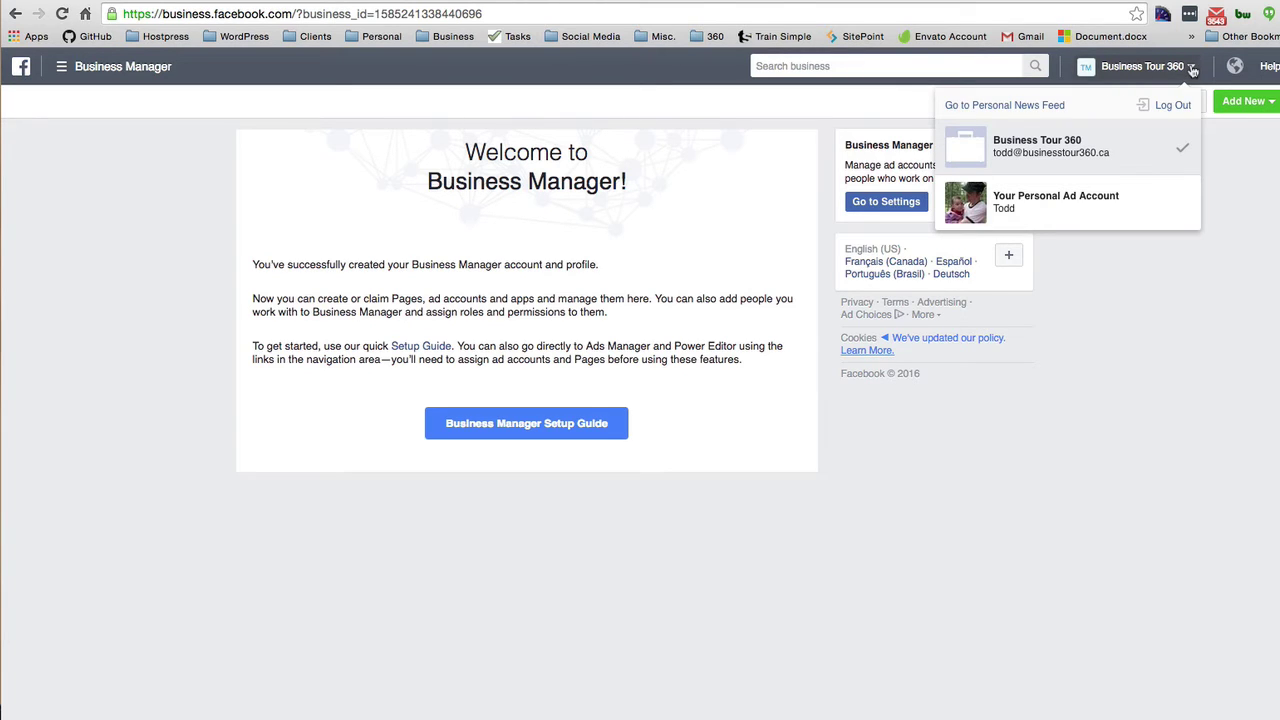
{"action": "left_click", "coordinate": [1238, 242]}
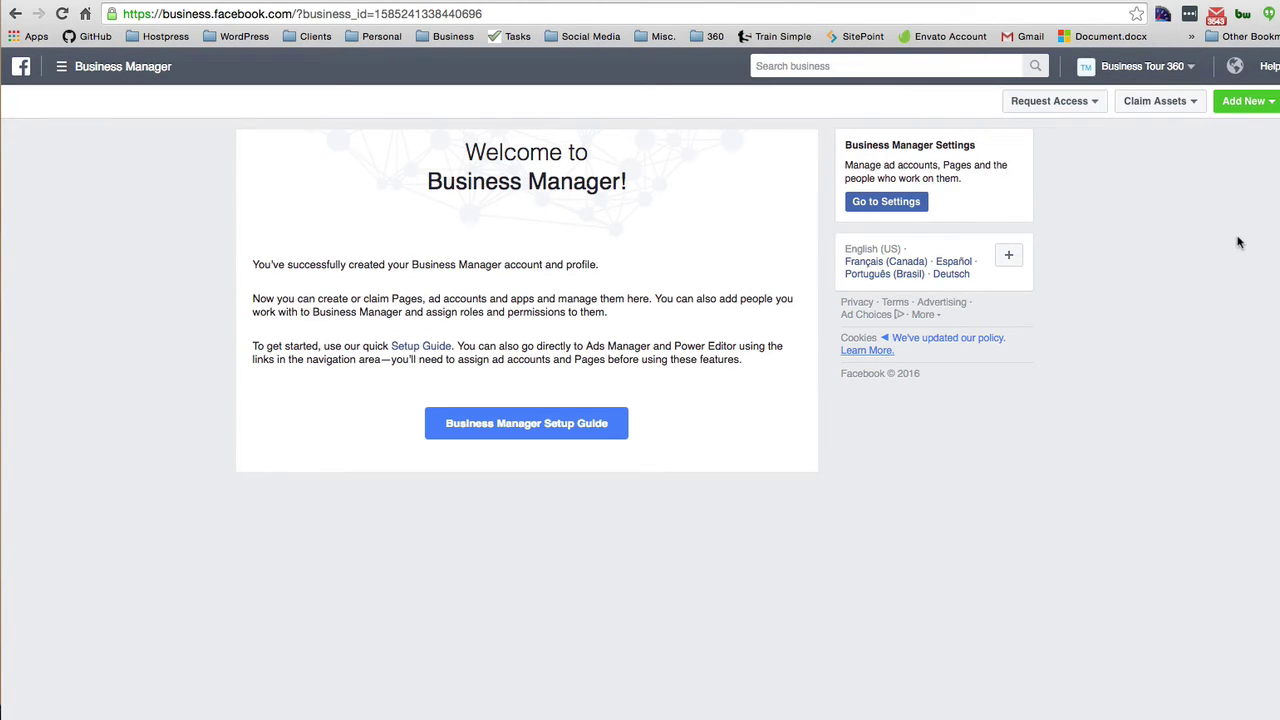
{"action": "left_click", "coordinate": [492, 427]}
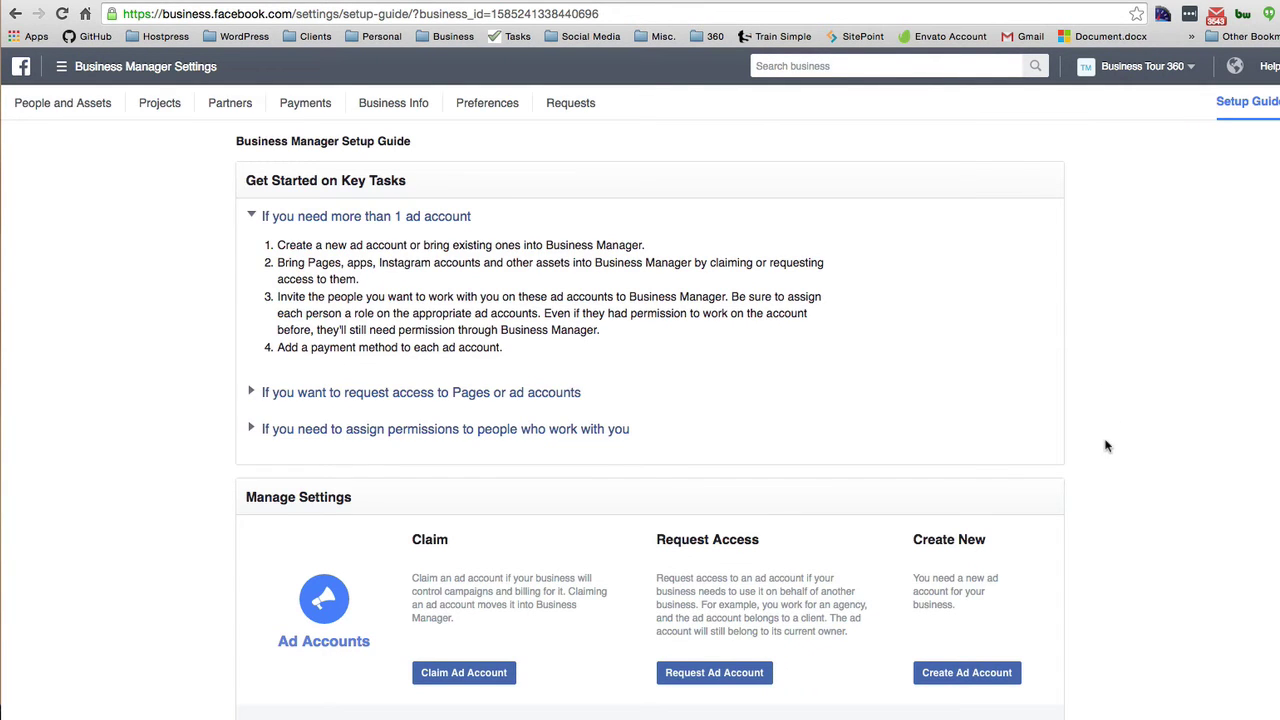
Review the key tasks and asset settings in the Business Manager Setup Guide and open the Business Info settings
{"action": "scroll", "coordinate": [1106, 443], "scroll_direction": "down", "scroll_amount": 4}
{"action": "scroll", "coordinate": [1107, 447], "scroll_direction": "up", "scroll_amount": 3}
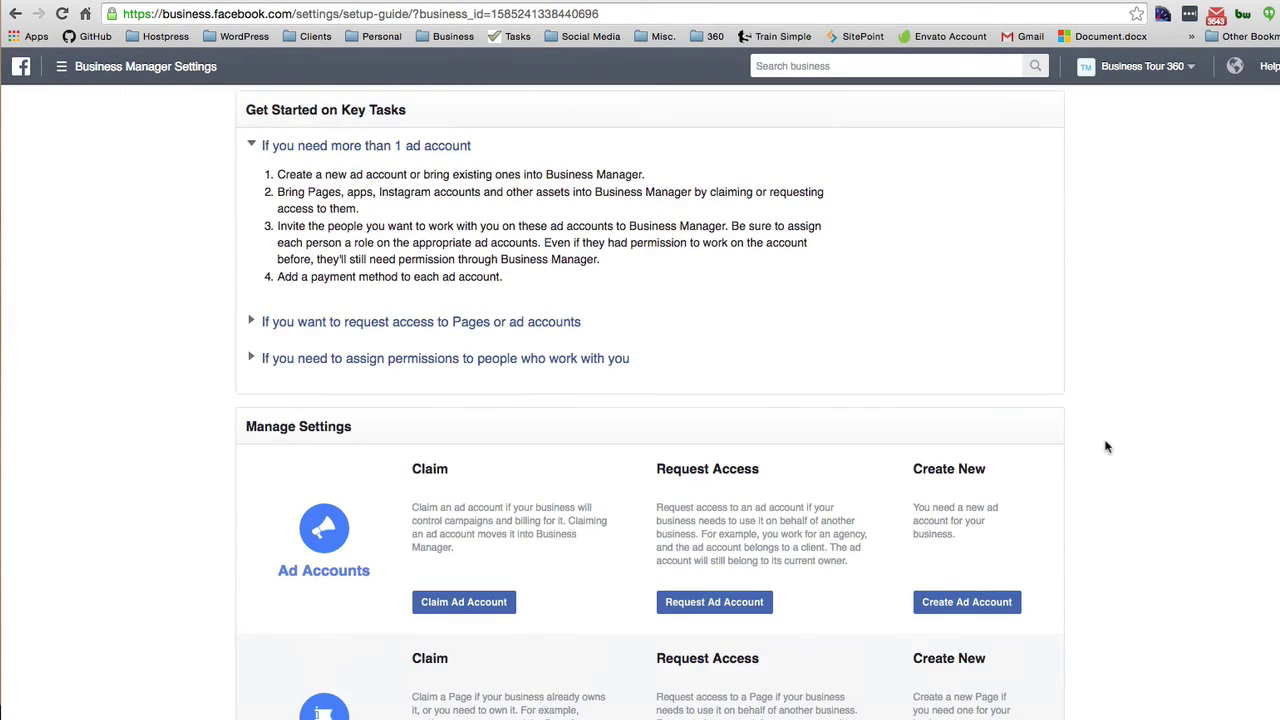
{"action": "scroll", "coordinate": [1107, 447], "scroll_direction": "up", "scroll_amount": 2}
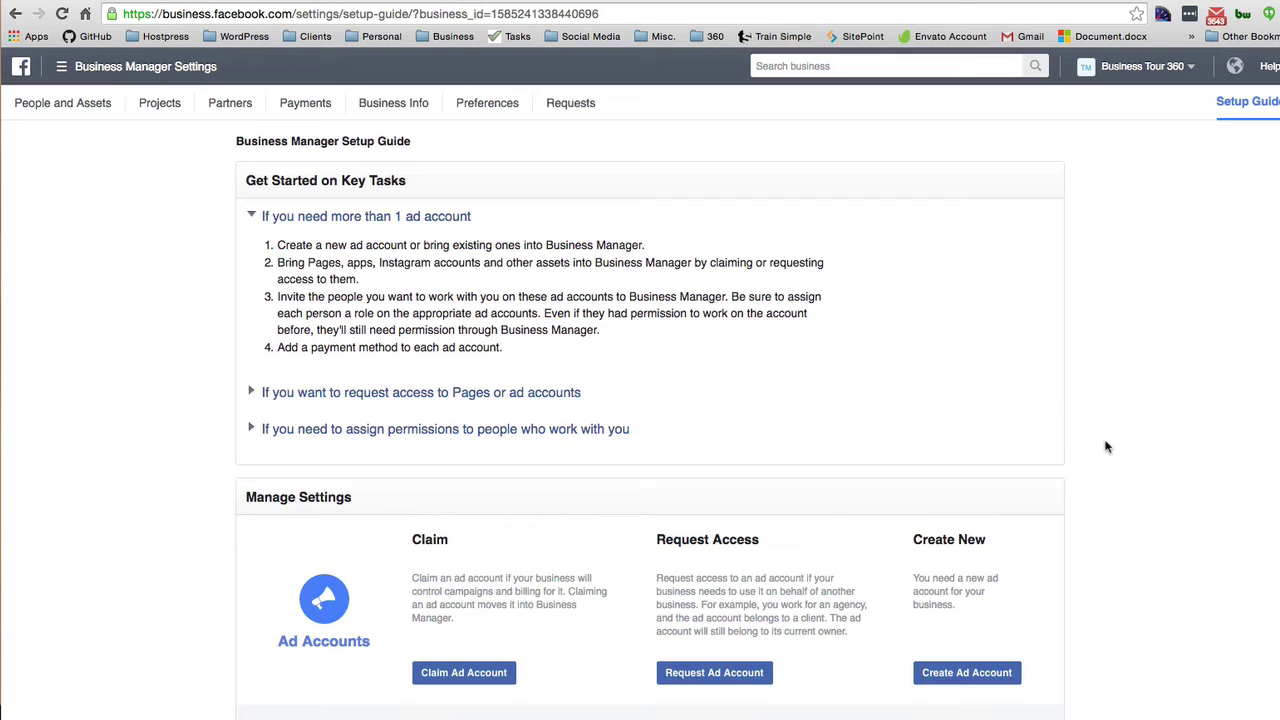
{"action": "left_click", "coordinate": [383, 103]}
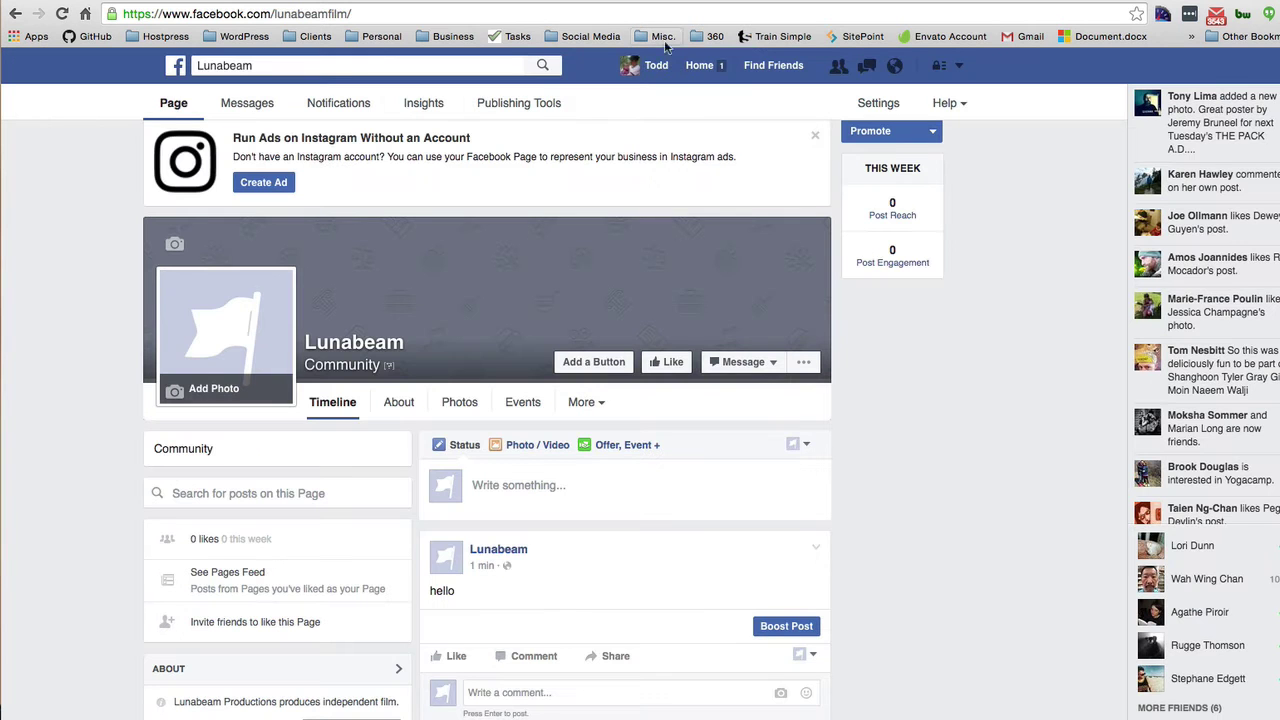
Switch from the Lunabeam Page to the Business Tour 360 Page through the list of personal Pages
{"action": "left_click", "coordinate": [958, 67]}
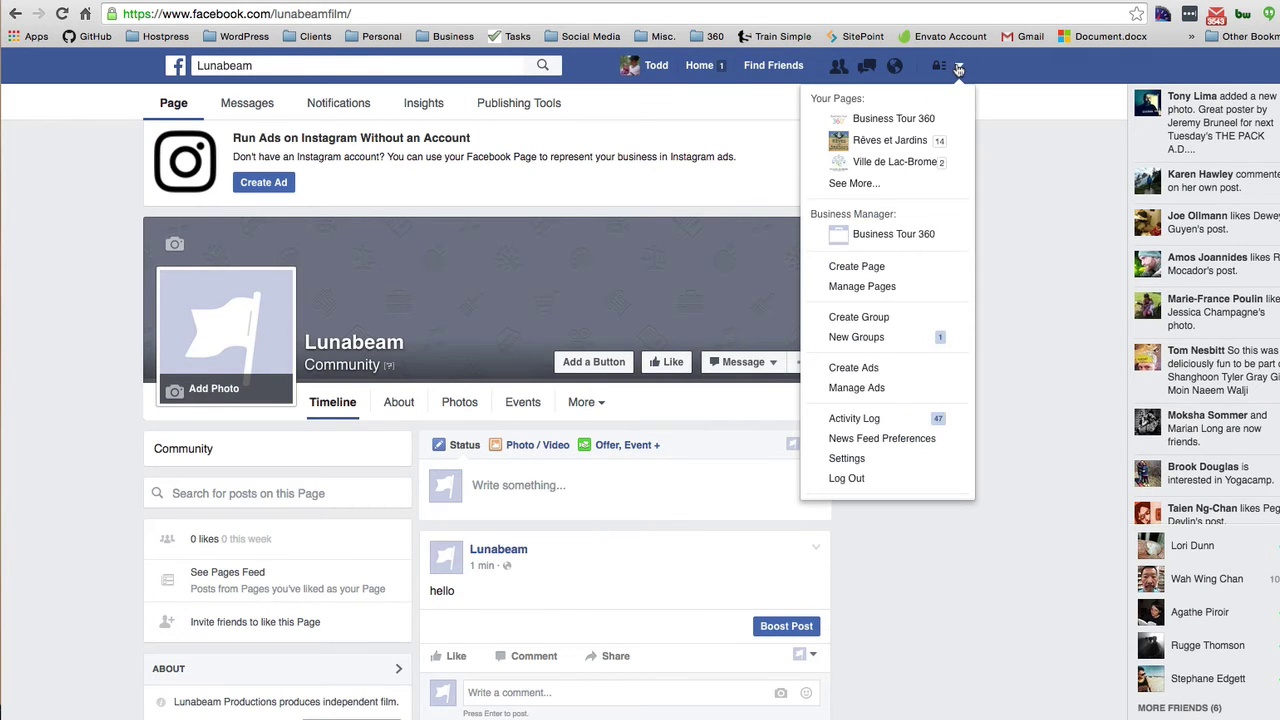
{"action": "left_click", "coordinate": [890, 119]}
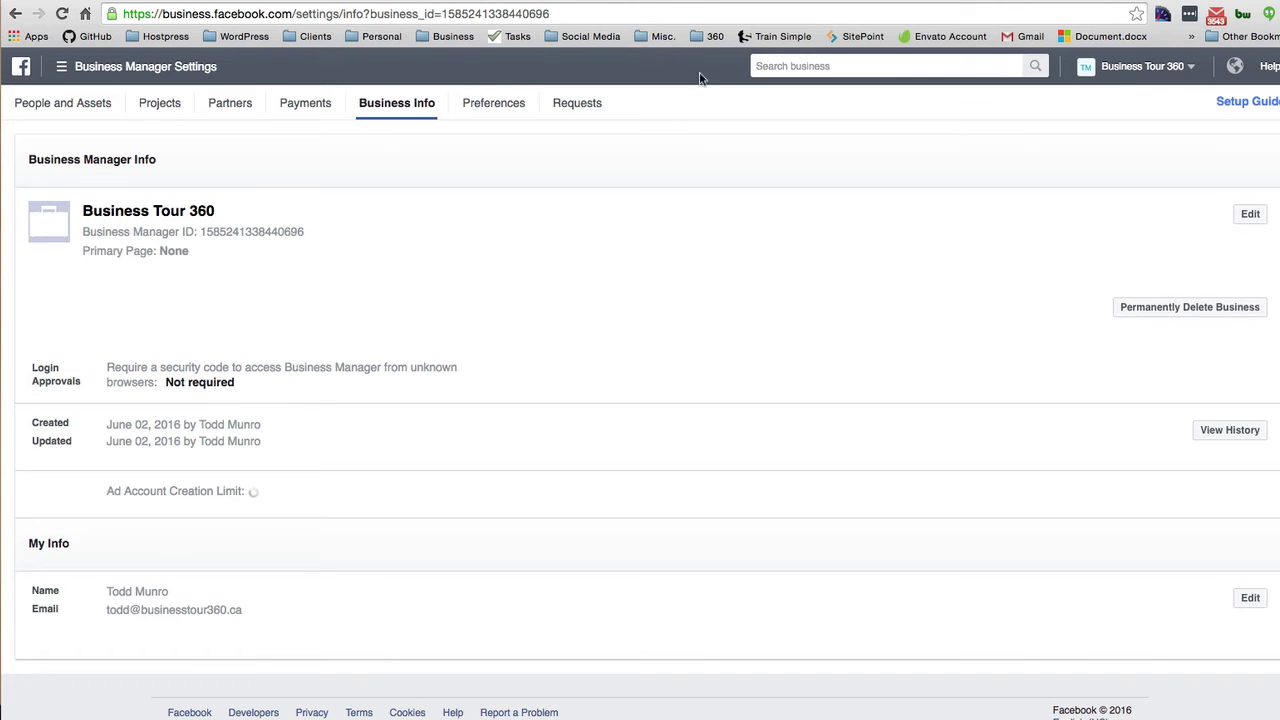
Permanently delete the Business Tour 360 business, acknowledging that it can't be reactivated and re-entering the account password
{"action": "left_click", "coordinate": [1171, 308]}
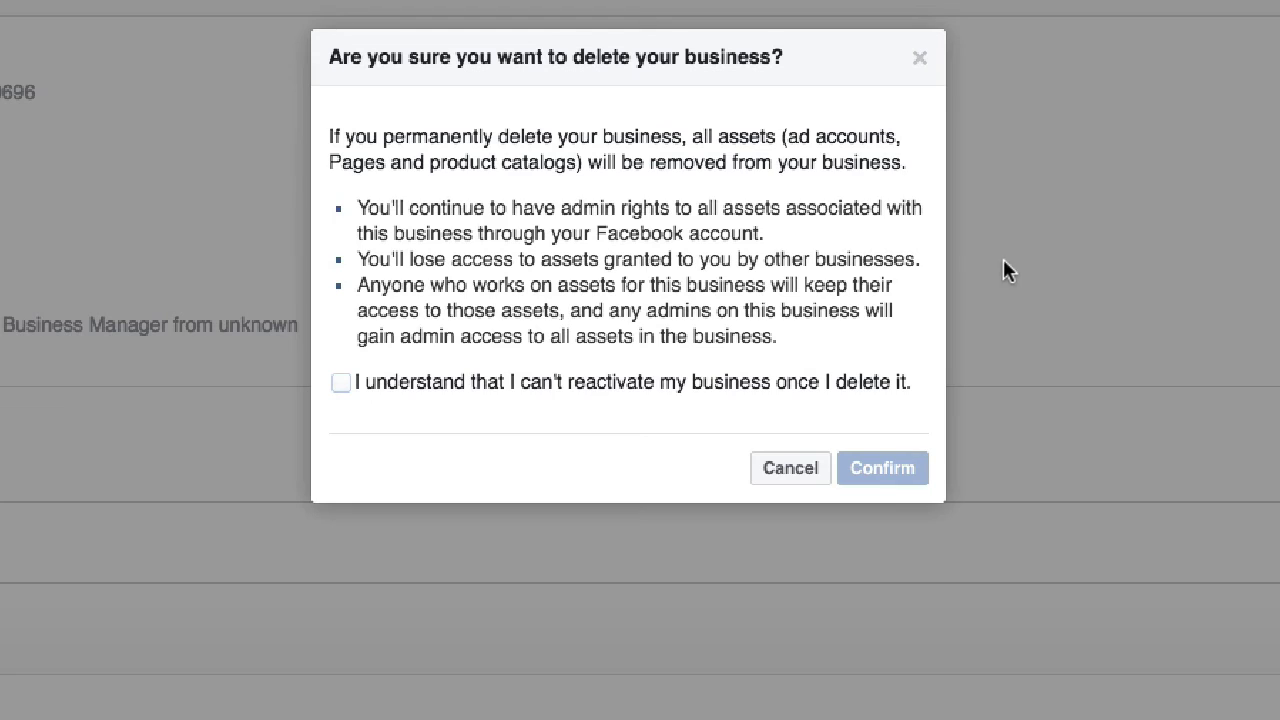
{"action": "left_click", "coordinate": [340, 384]}
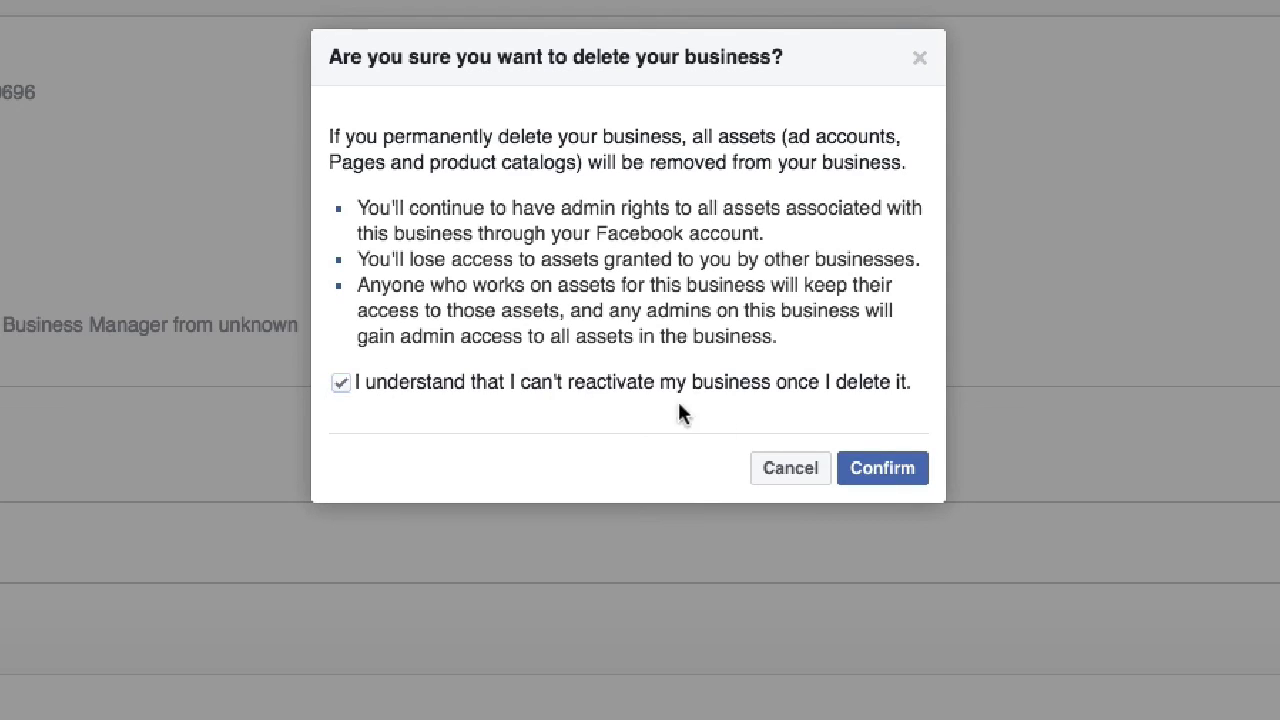
{"action": "left_click", "coordinate": [882, 470]}
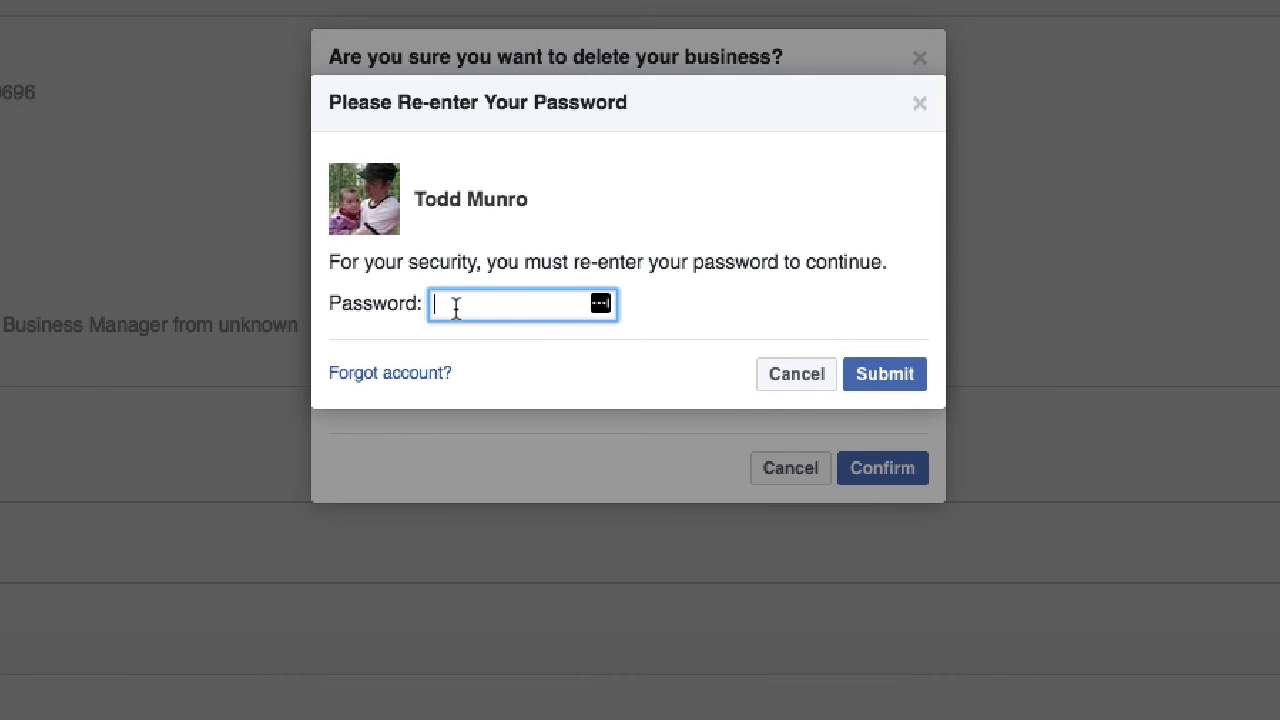
{"action": "type", "text": "••••••"}
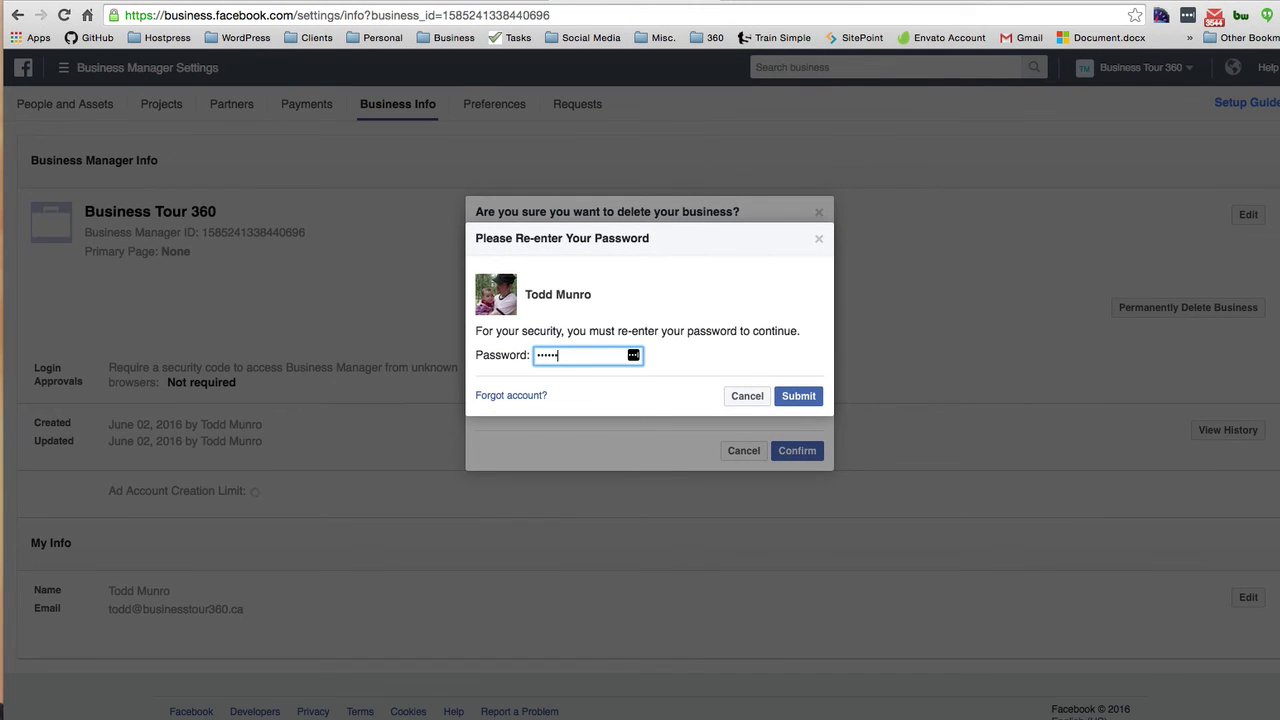
{"action": "left_click", "coordinate": [798, 396]}
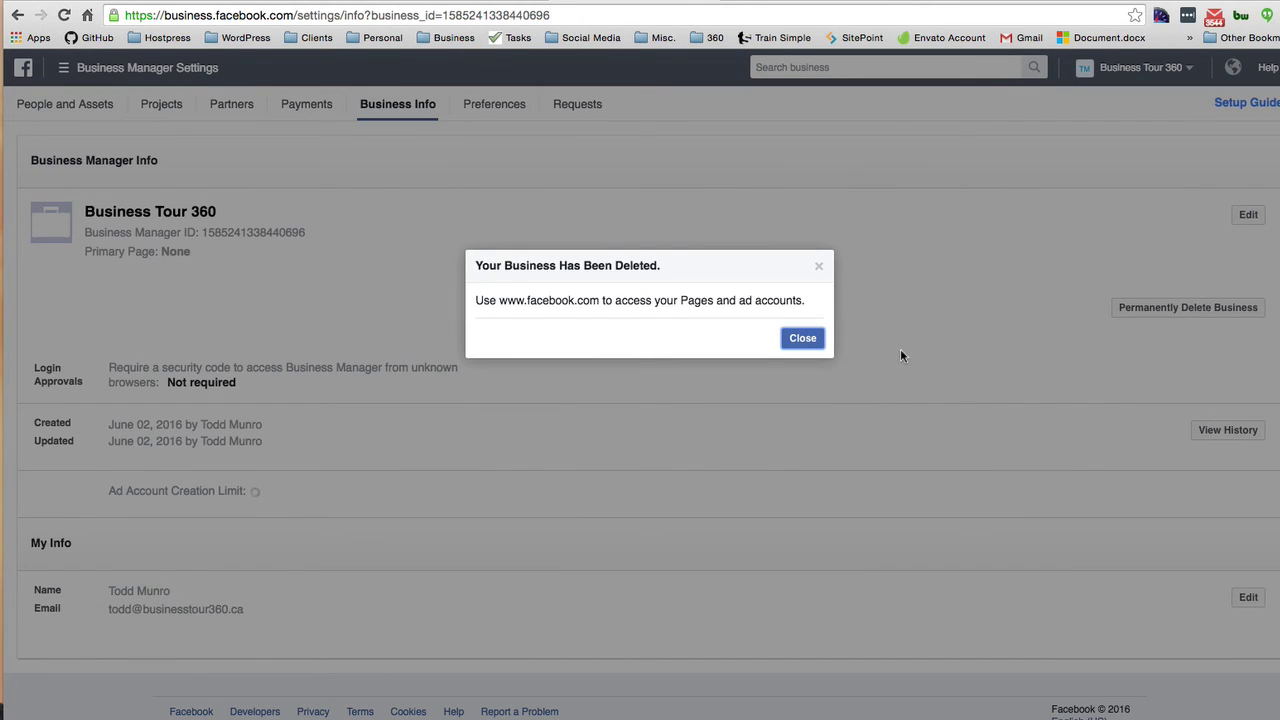
{"action": "left_click", "coordinate": [801, 340]}
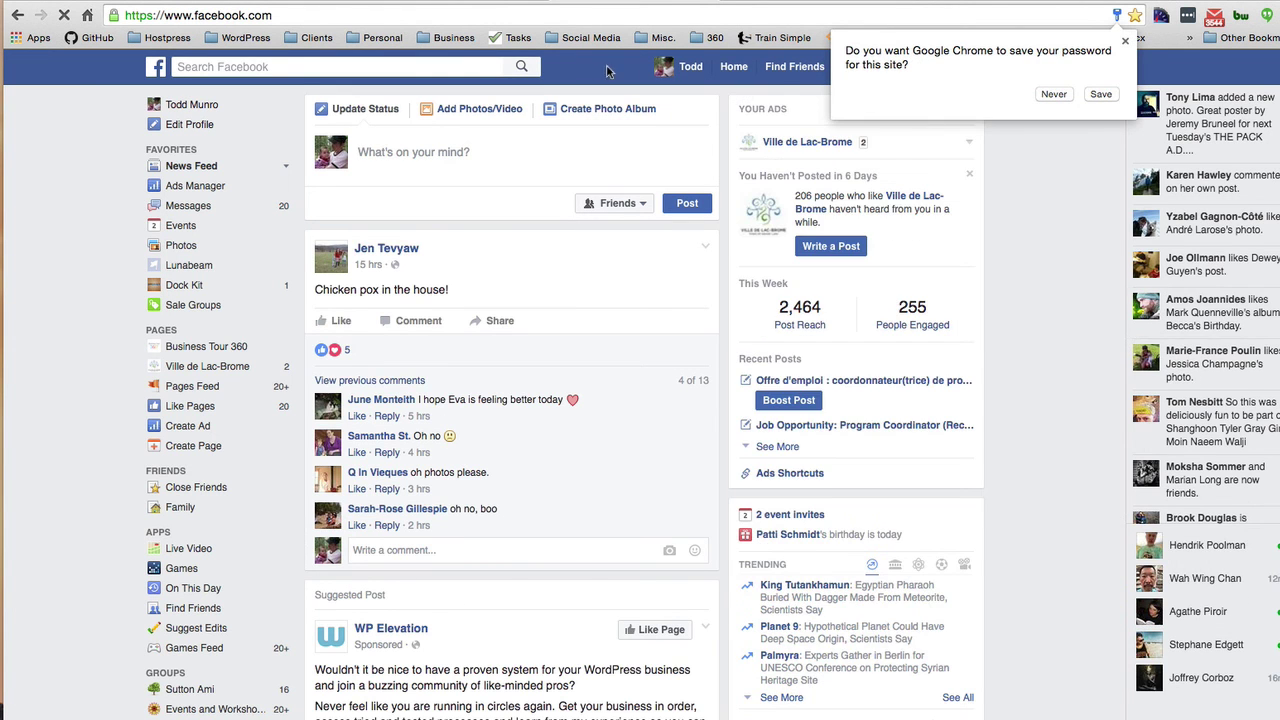
Examine the account switcher on the personal Facebook home page and open the Business Tour 360 Page from it
{"action": "left_click", "coordinate": [980, 67]}
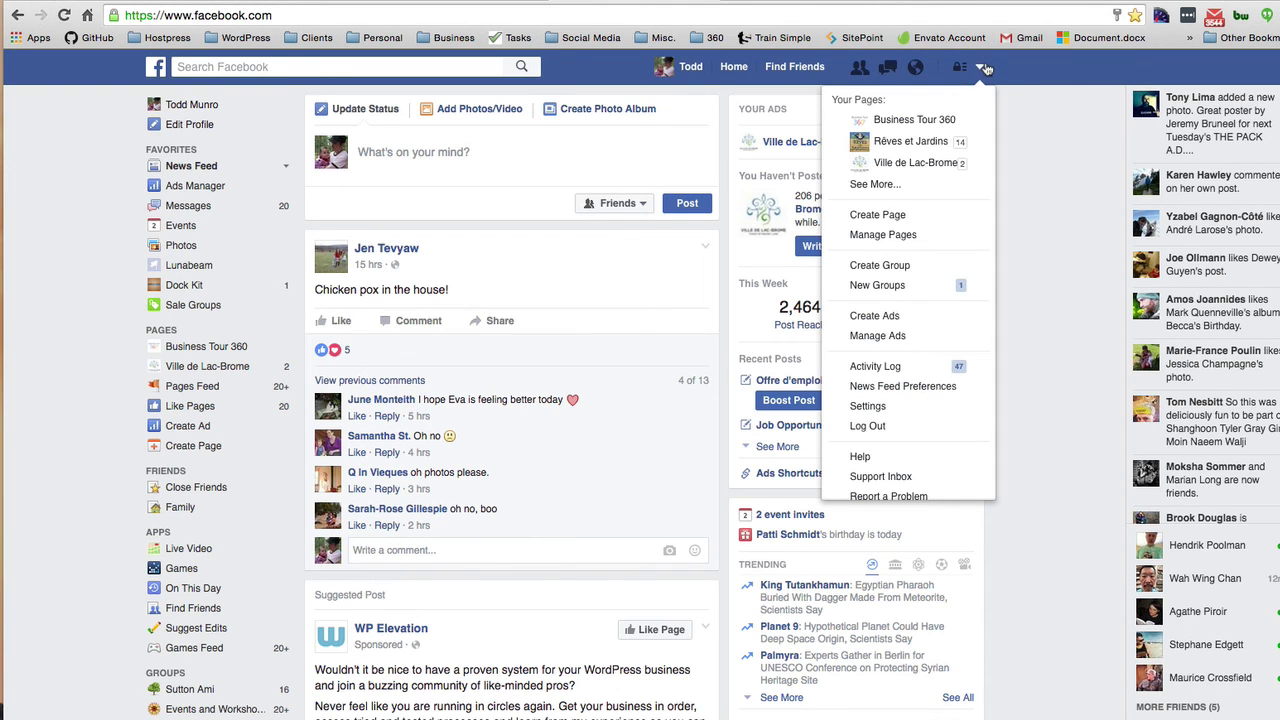
{"action": "left_click", "coordinate": [904, 121]}
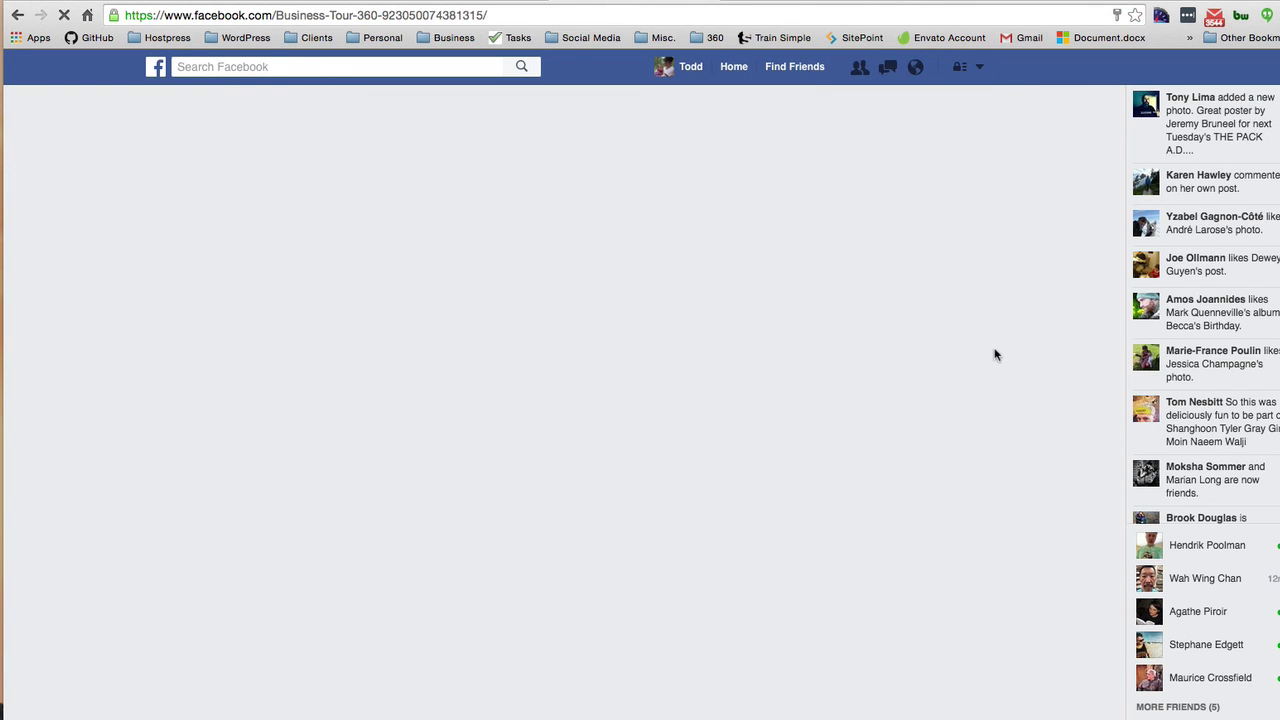